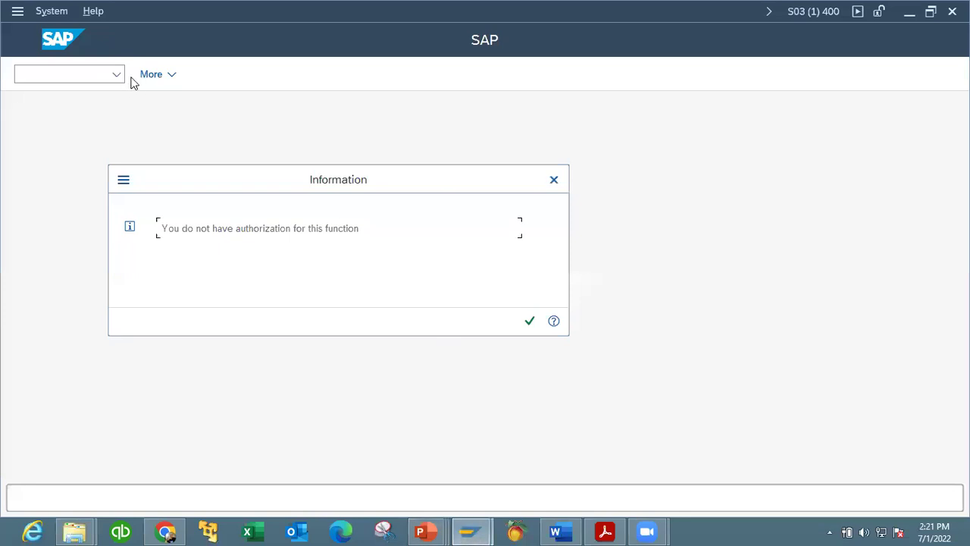
- Dismiss the authorization message and run the transaction that opens Migrate Your Data in the web browser
click(557, 182)
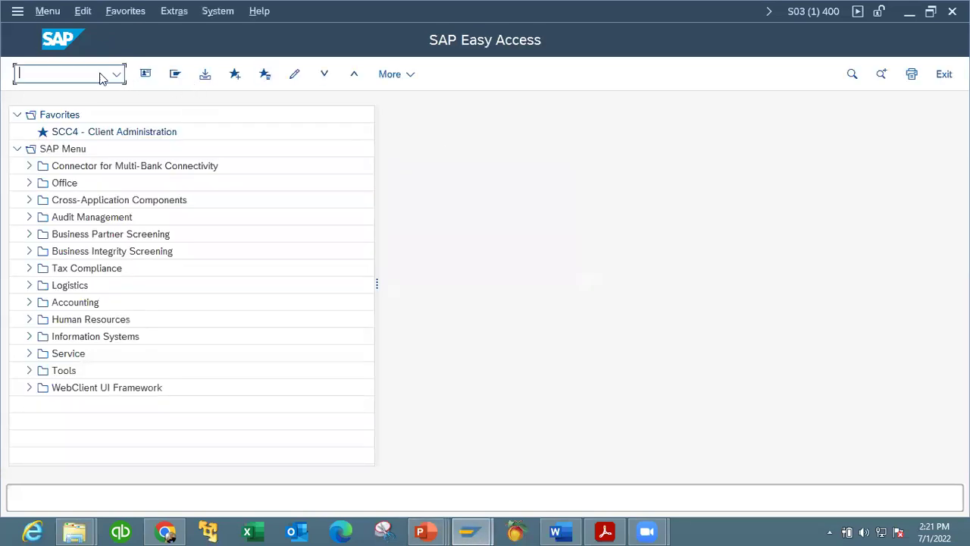
text(su01)
key(Return)
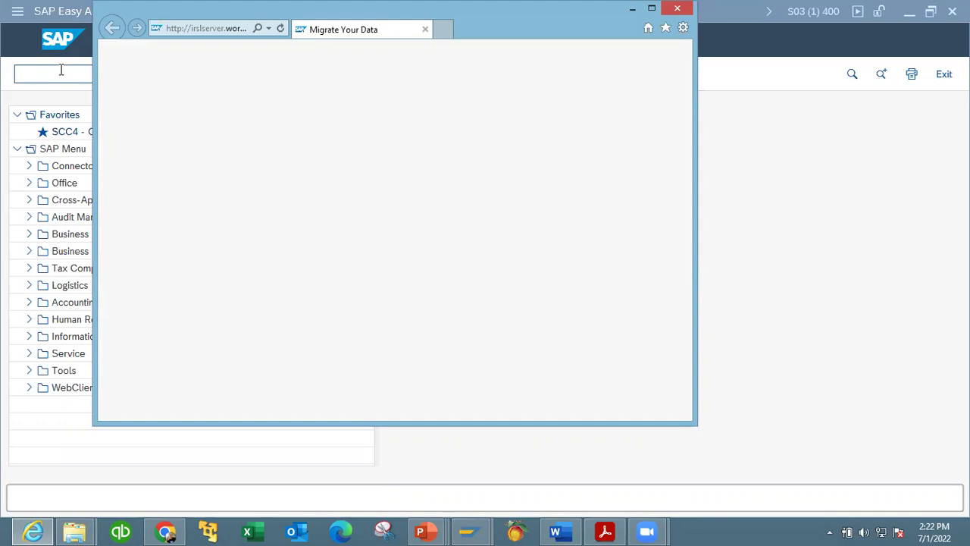
- Copy the Migrate Your Data address, close the mail page in Chrome and load that address in a new tab
click(199, 27)
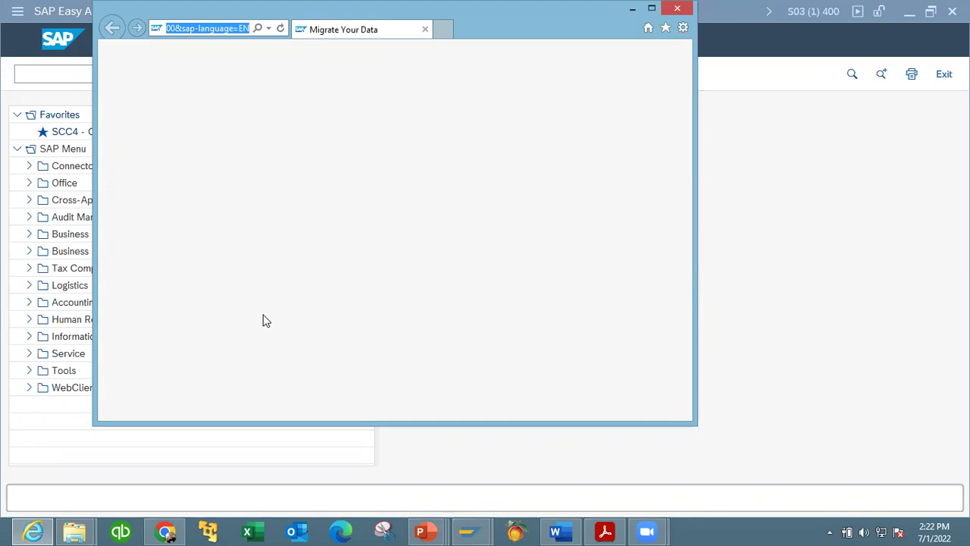
click(166, 531)
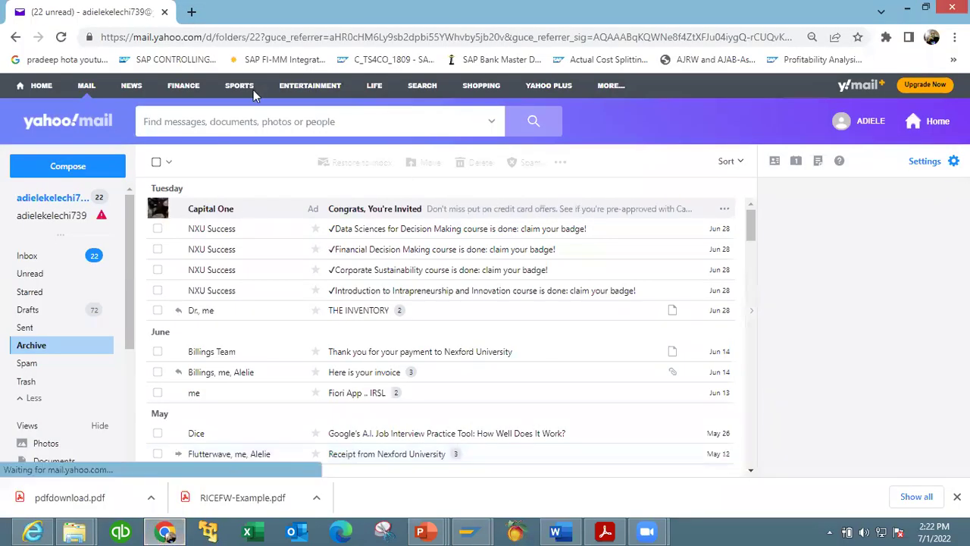
click(191, 11)
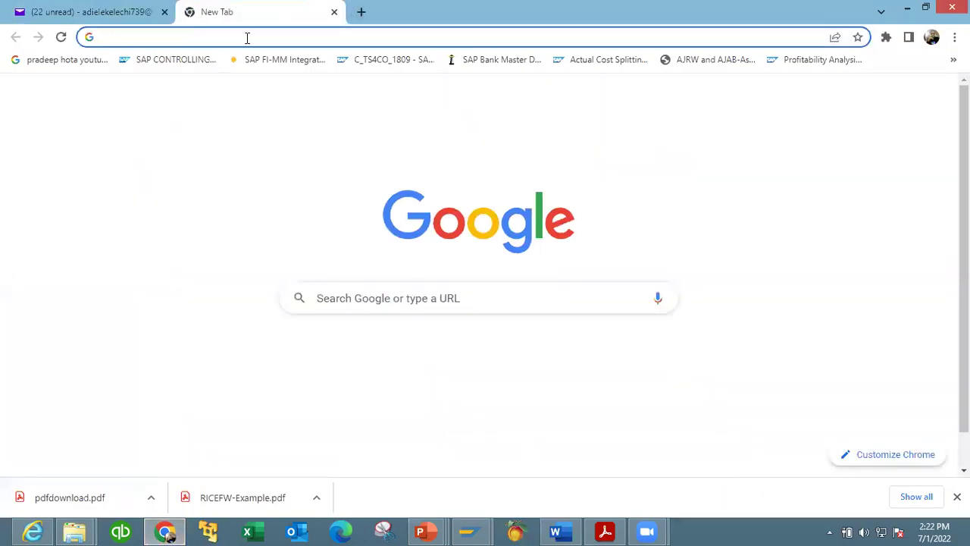
click(164, 11)
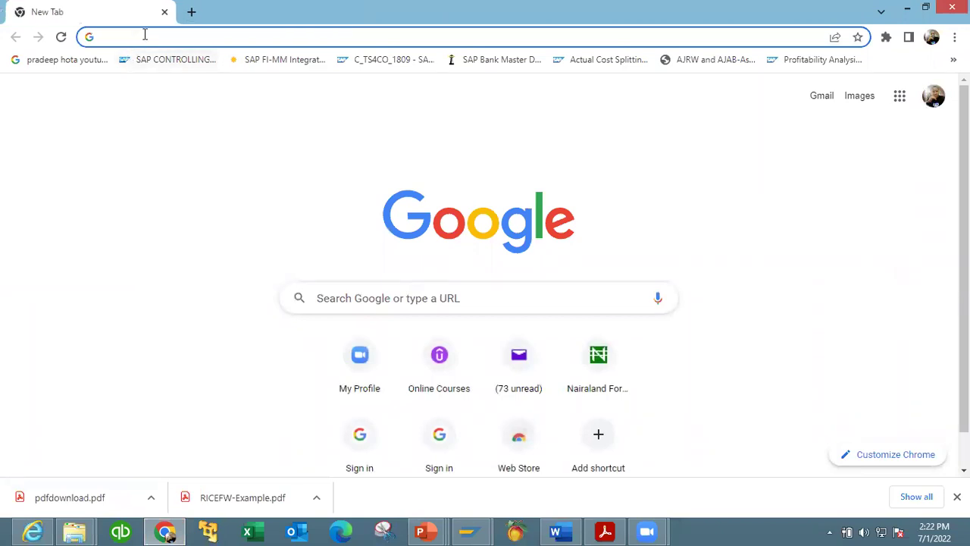
click(137, 37)
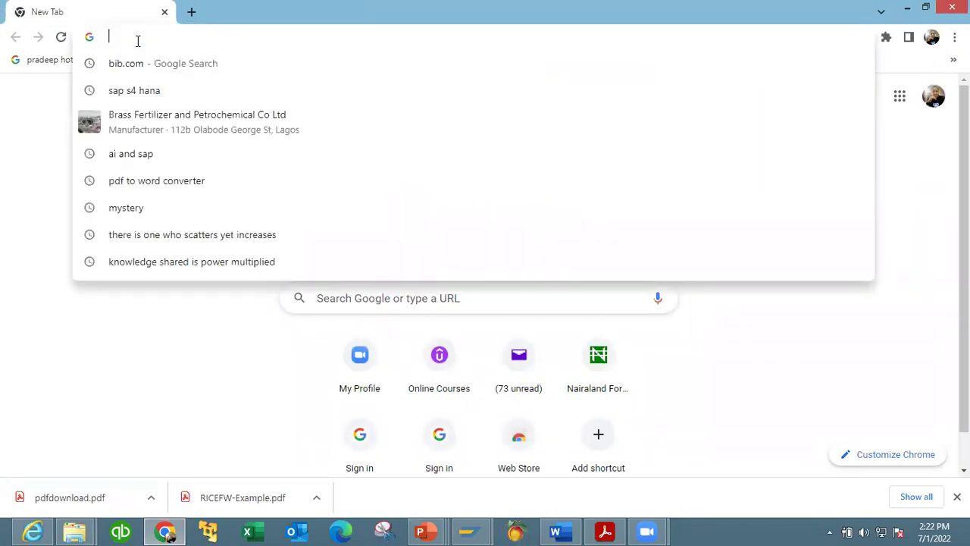
text(http://irslserver.work.office:8006/sap/bc/webdynpro/sap/dmc_wda?WDCONFIGURATIONID=DMC_WDA_APP&sap-client=400&sap-language=EN)
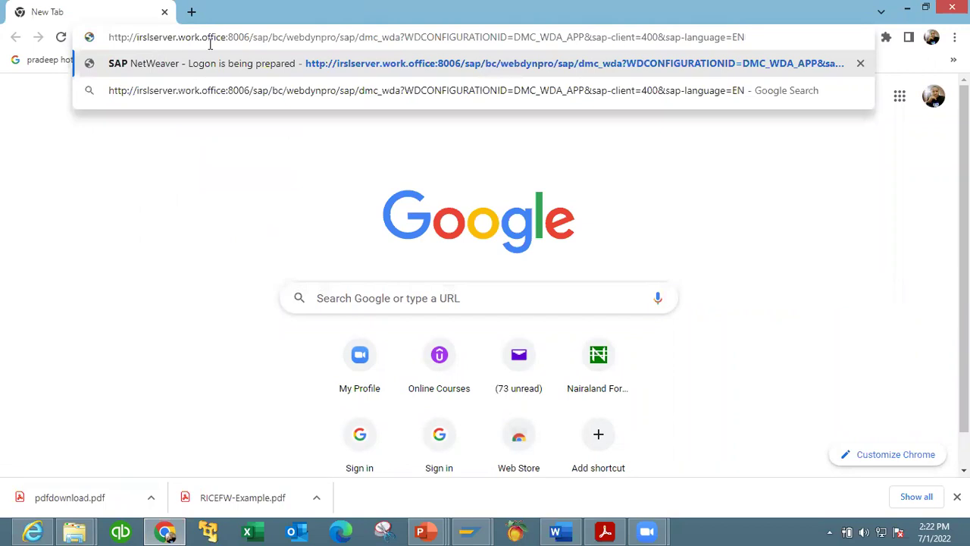
click(293, 65)
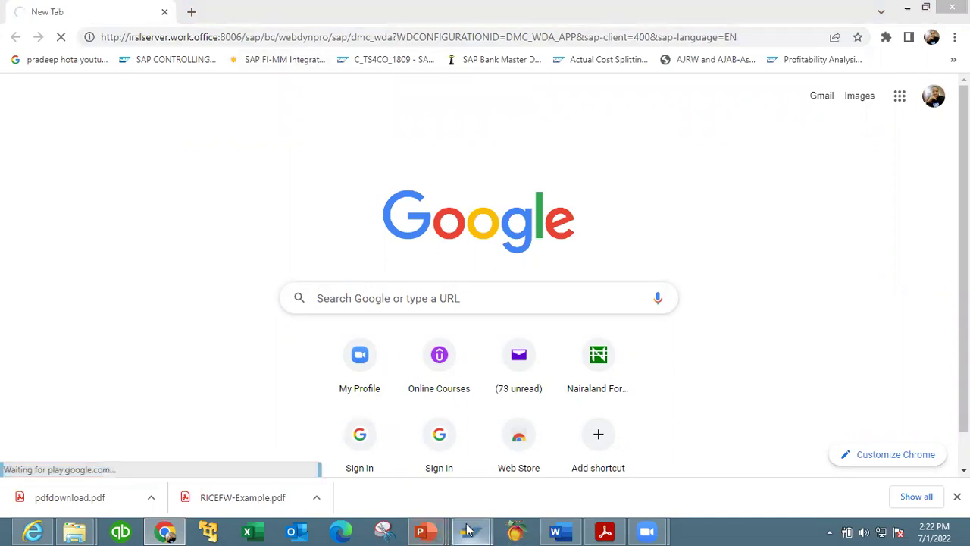
- Switch back to SAP Easy Access and run transaction LTMOM to open the Migration Object Modeler
mouse_move(468, 531)
click(522, 463)
text(ltmom)
key(Return)
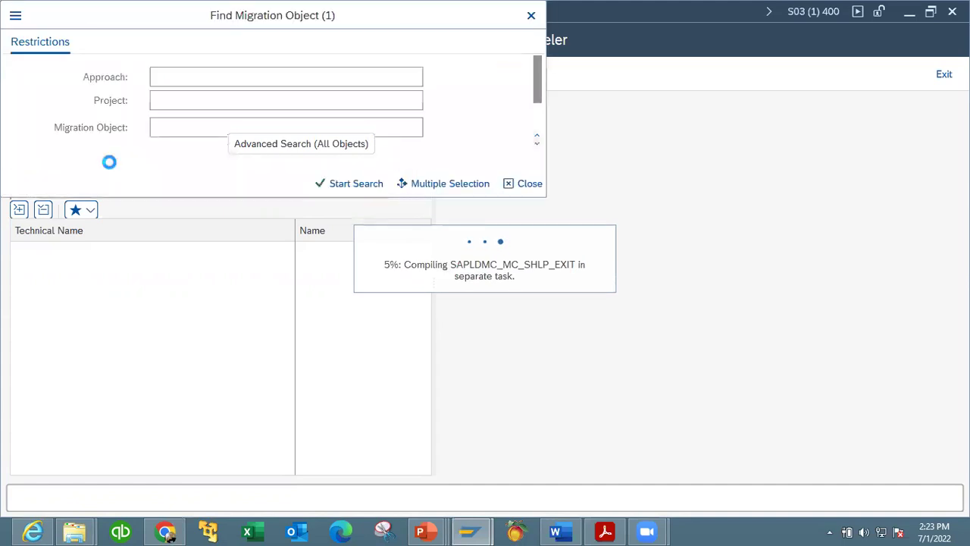
- Close the advanced search, then view and close the search restrictions for the Migration Object type
click(531, 15)
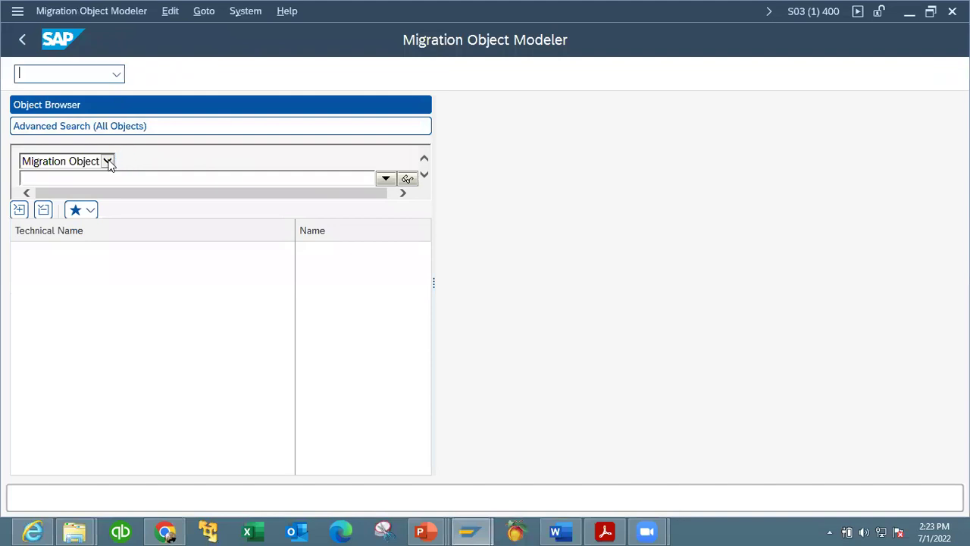
click(110, 162)
click(212, 158)
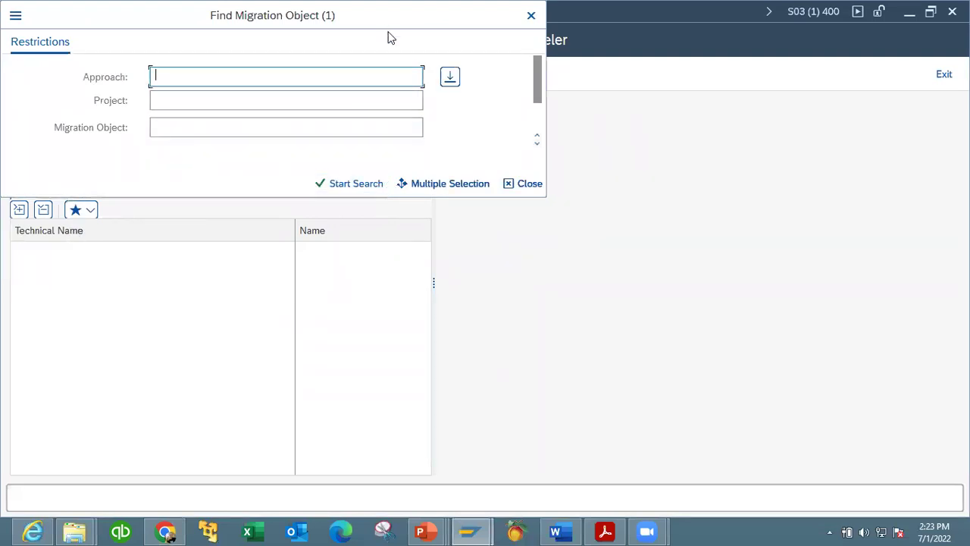
drag(391, 34, 384, 200)
click(525, 182)
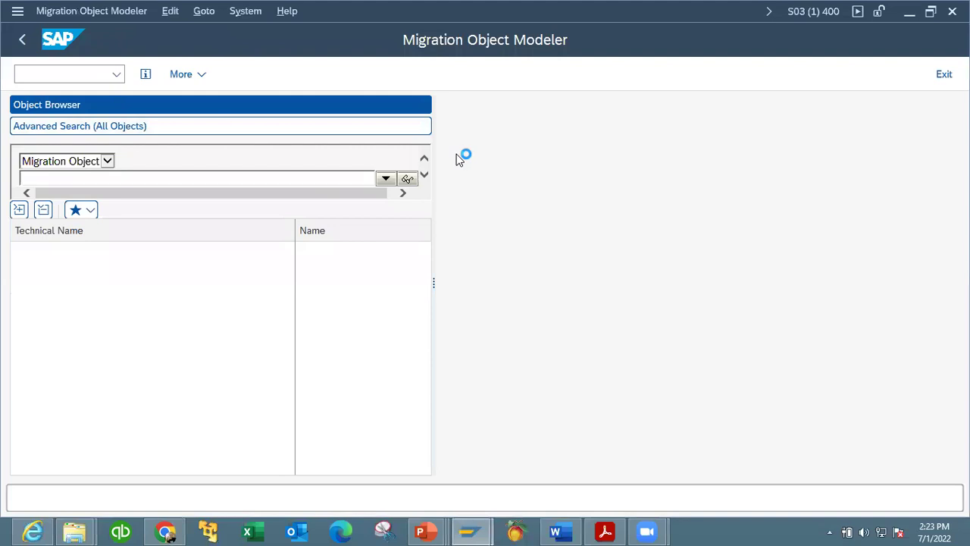
- Set the object browser's type to Project, view its search restrictions and close them
click(107, 162)
click(100, 176)
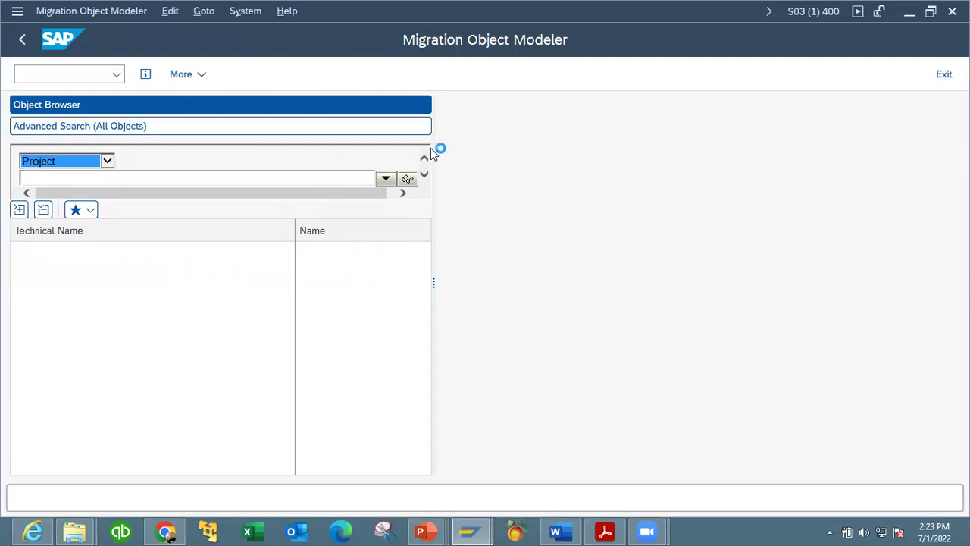
click(384, 180)
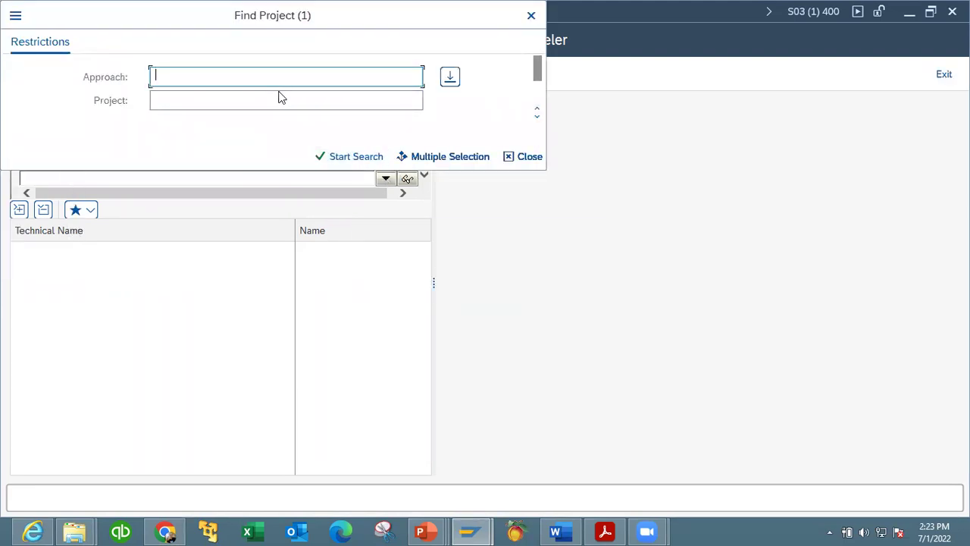
click(530, 26)
- Set the object browser's type back to Migration Object and open its search restrictions at the Project field
click(106, 160)
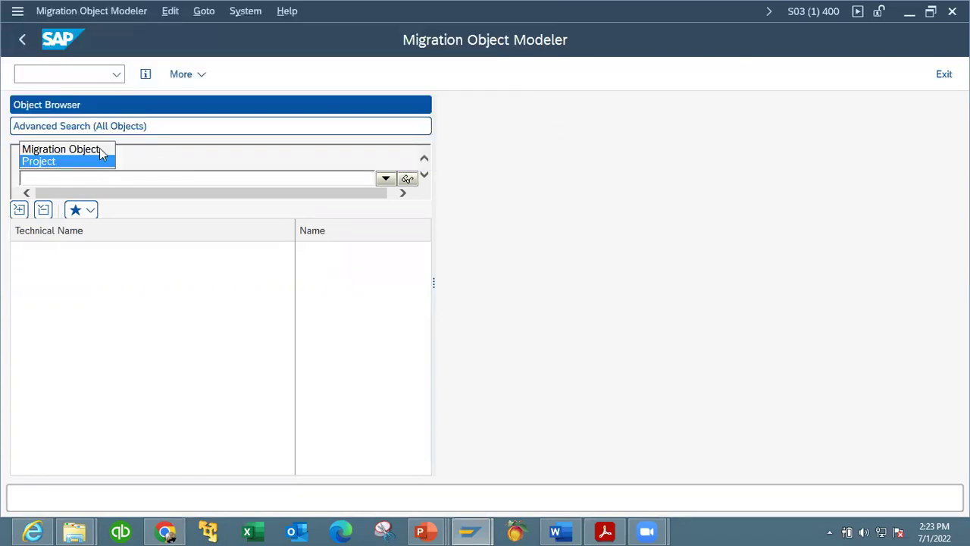
click(101, 151)
click(385, 181)
click(385, 180)
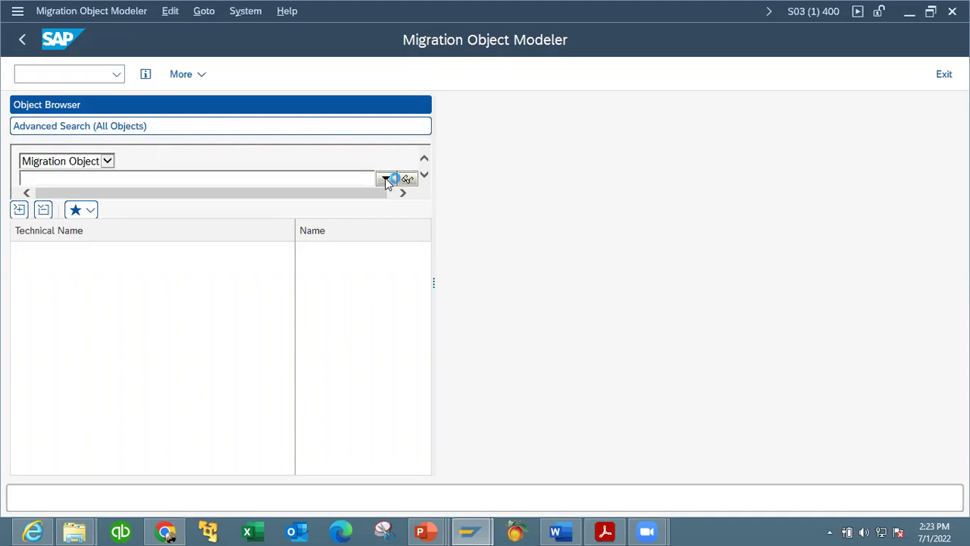
click(238, 99)
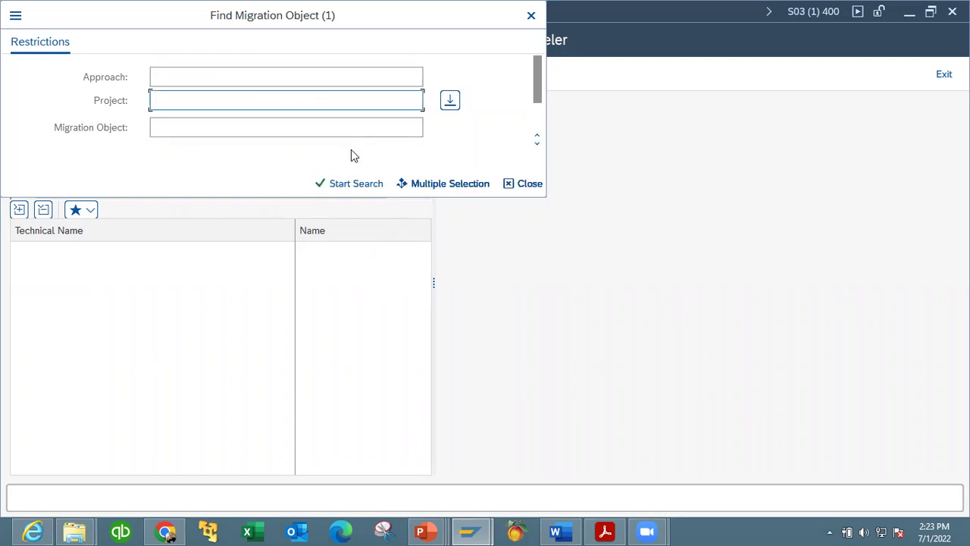
- Check the logon page in Chrome, then show the LTMOM slide of the SAP MIGRATION COCKPIT presentation full screen in PowerPoint
click(166, 531)
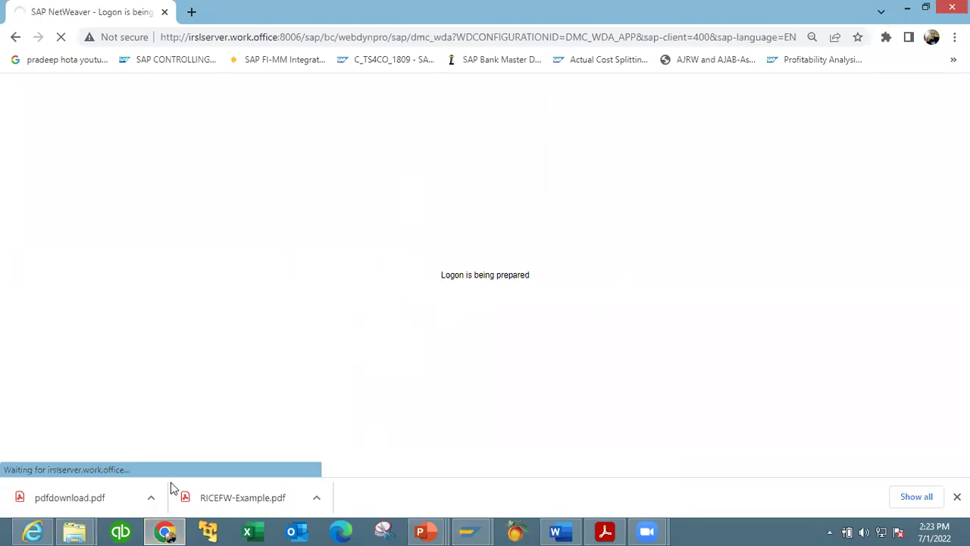
mouse_move(425, 530)
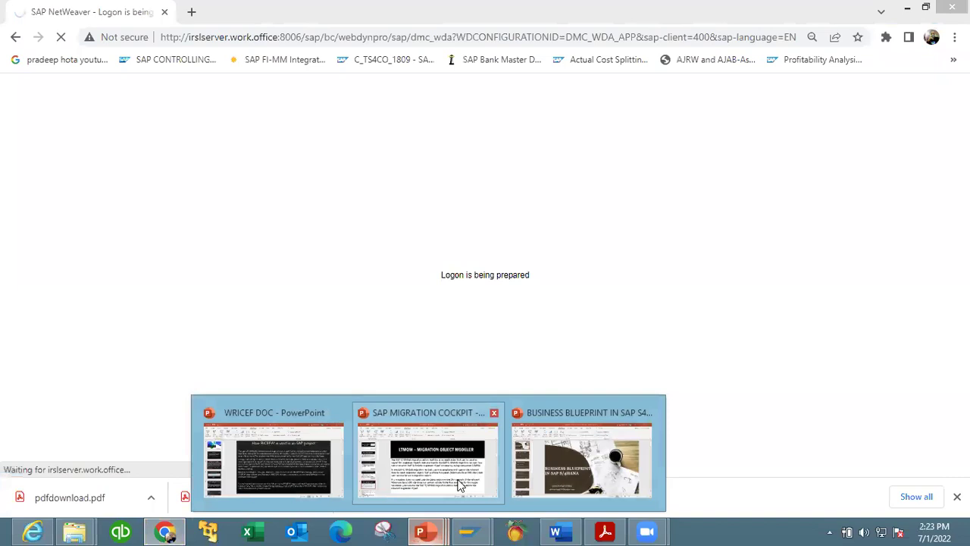
click(456, 479)
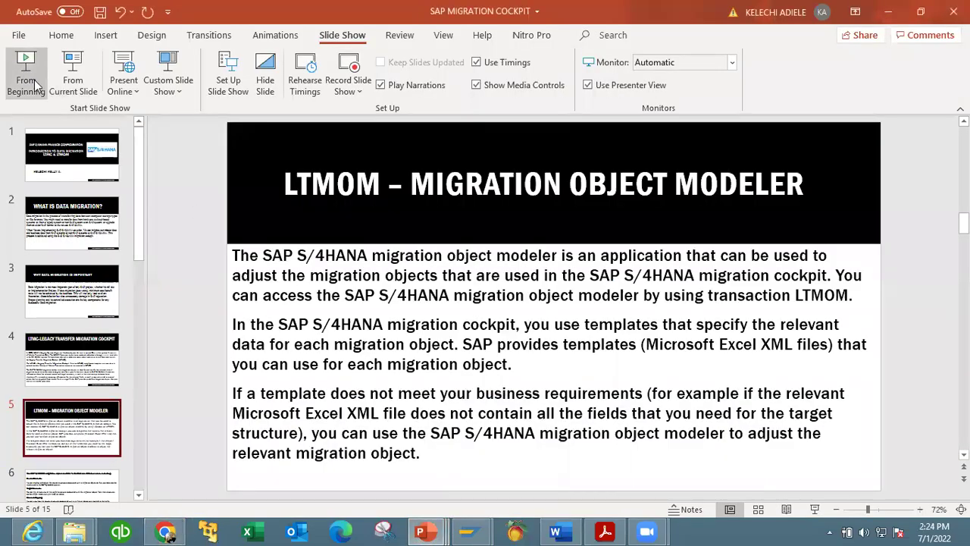
click(71, 83)
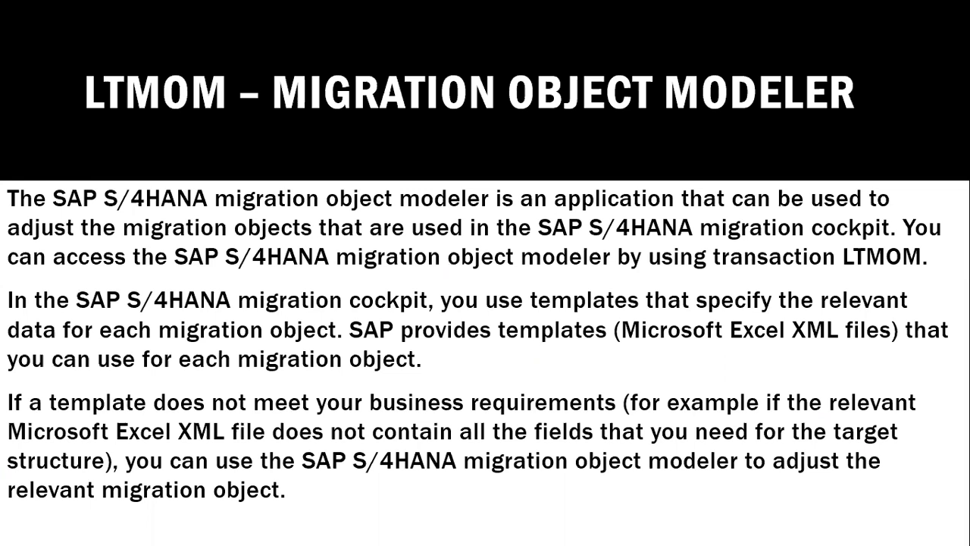
key(Escape)
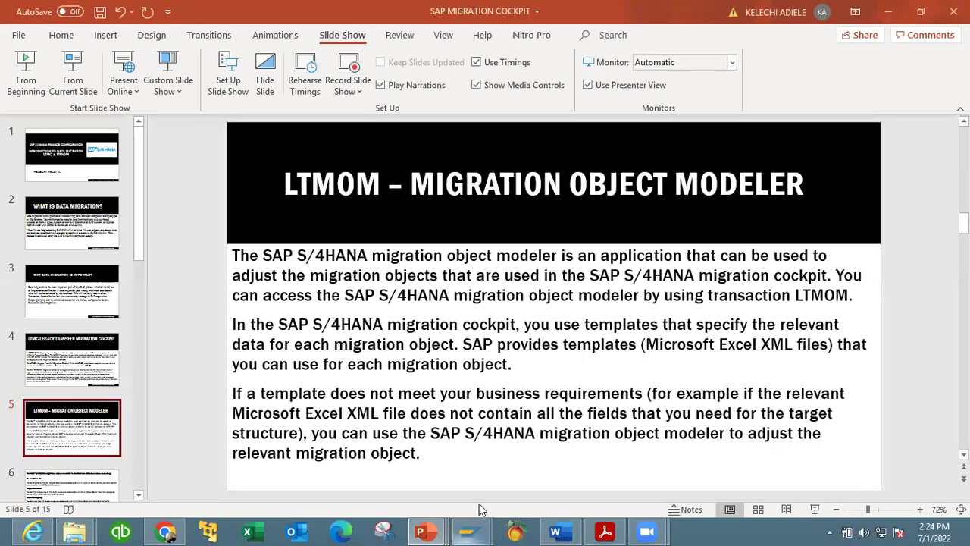
- Return to SAP, close the migration object search and leave the Migration Object Modeler
mouse_move(437, 529)
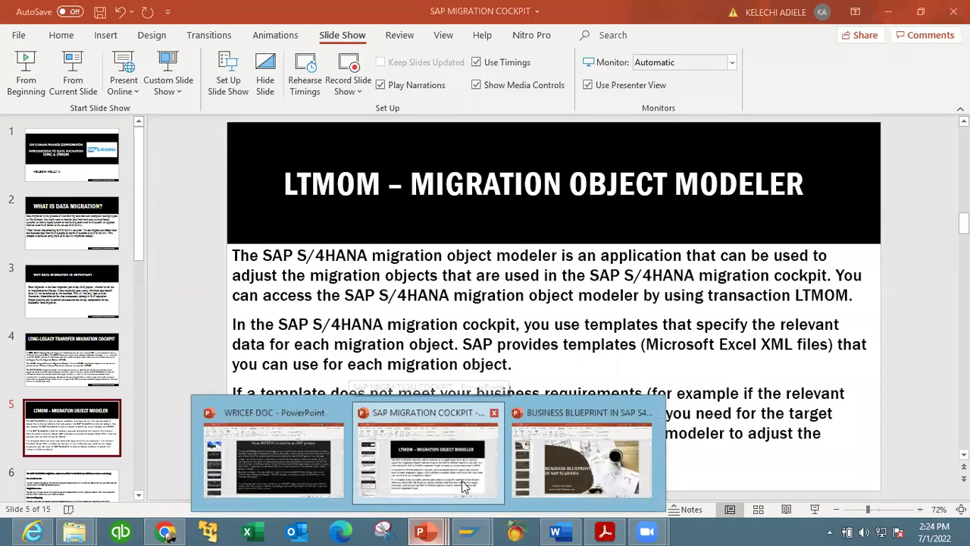
mouse_move(469, 530)
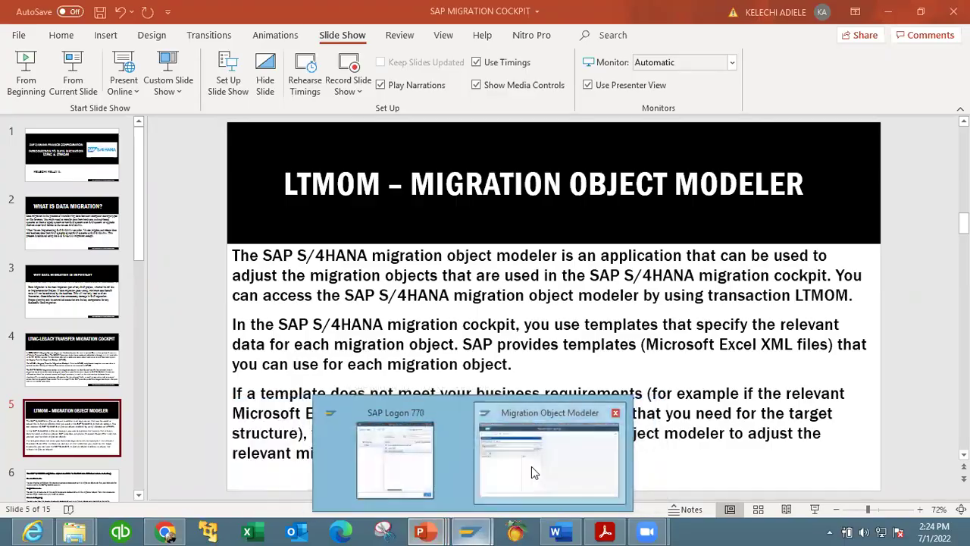
click(531, 466)
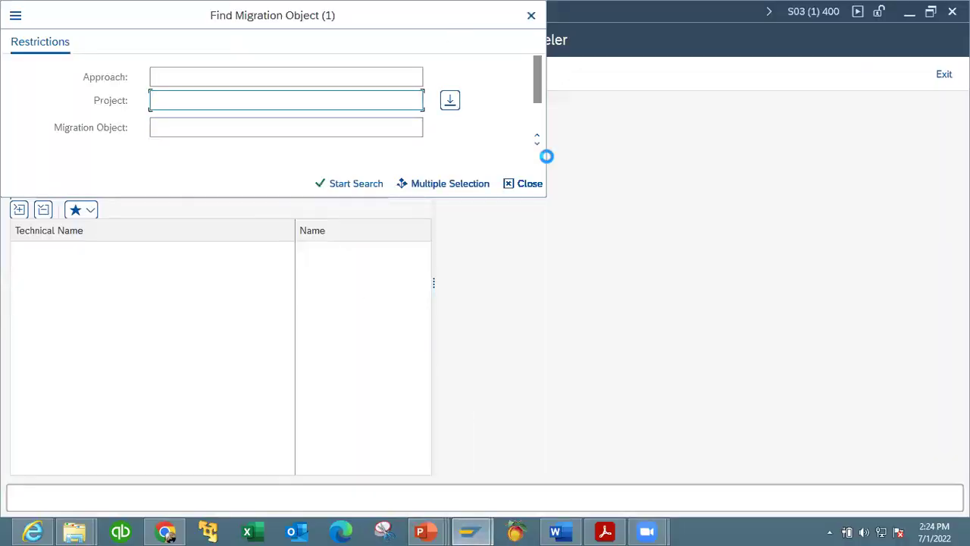
click(25, 41)
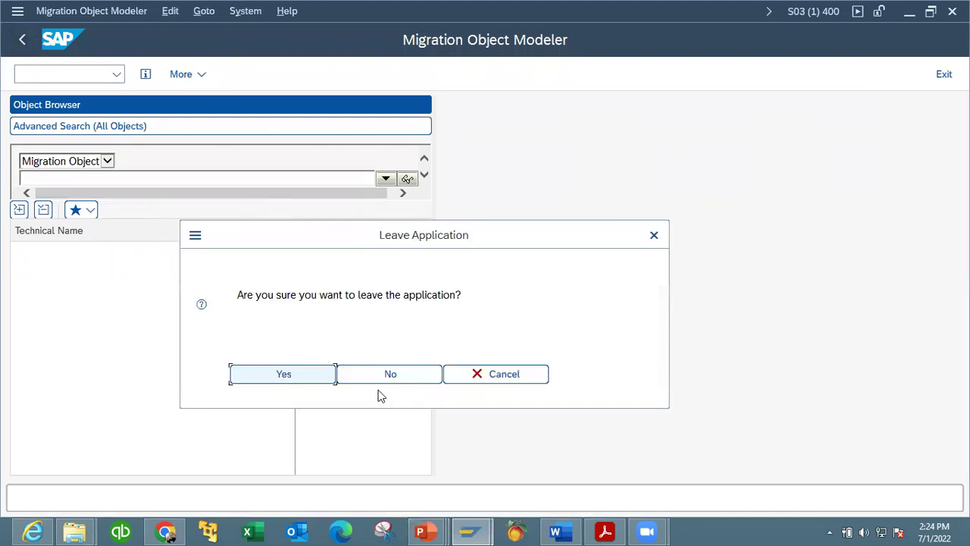
click(313, 372)
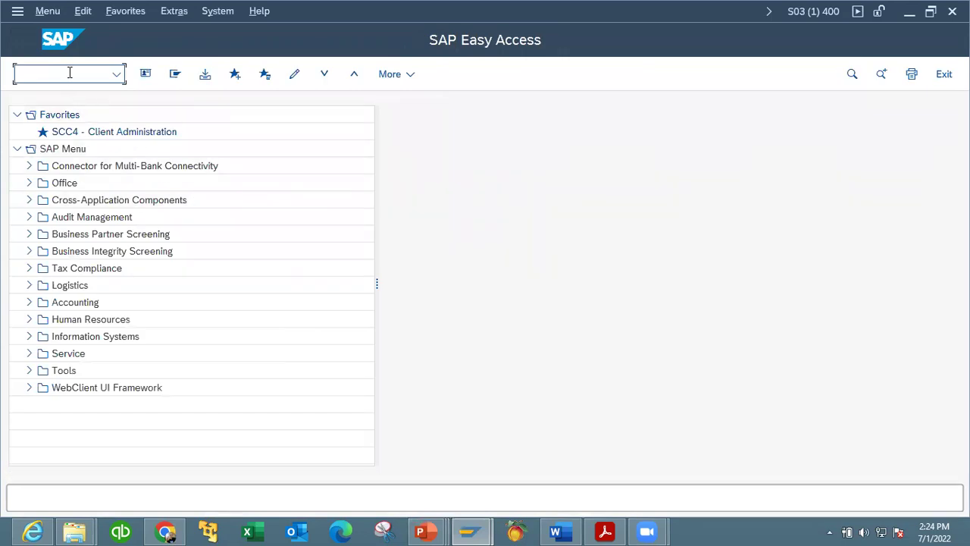
- Open the Maintain Business Partner transaction and search for business partners with the name MTN
text(ltmc)
key(Return)
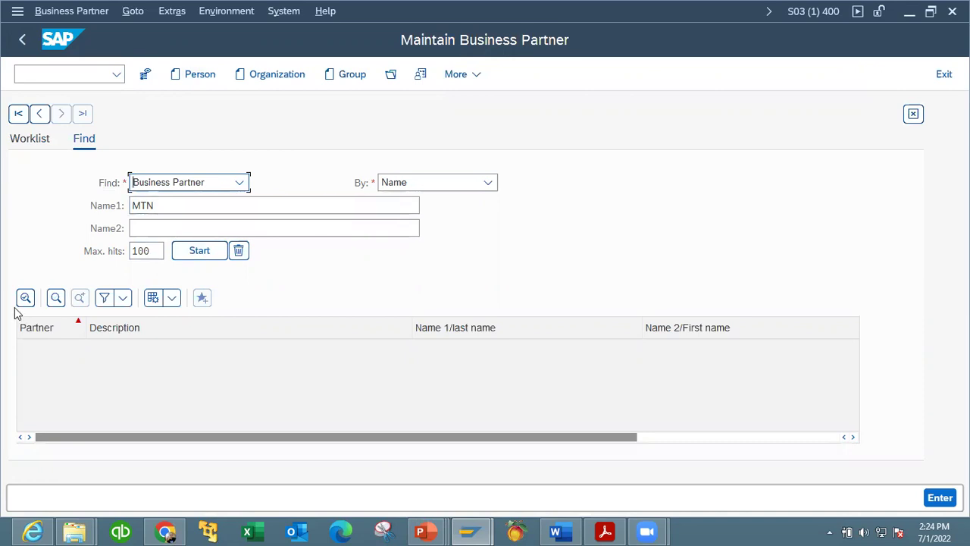
click(196, 253)
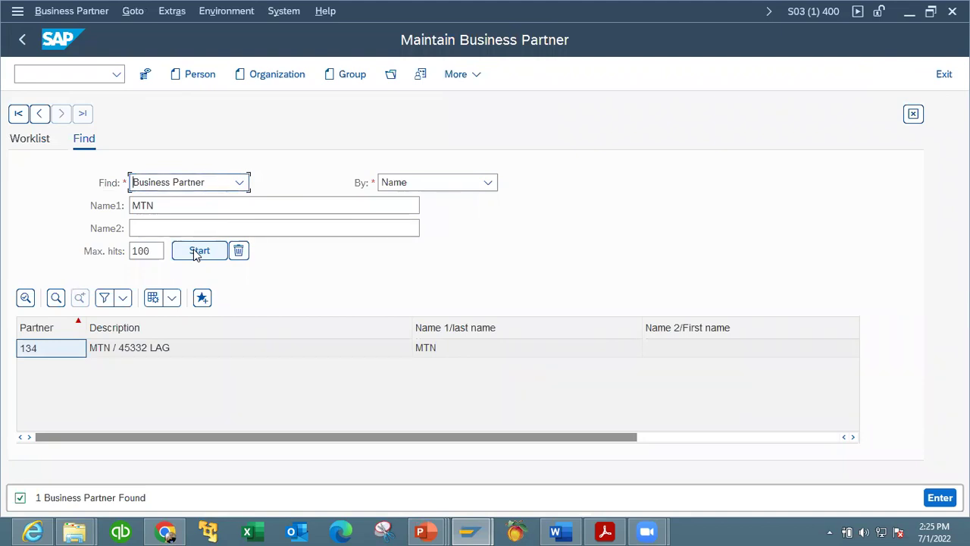
- Open the MTN organization's record and examine its name, address and communication details
click(114, 349)
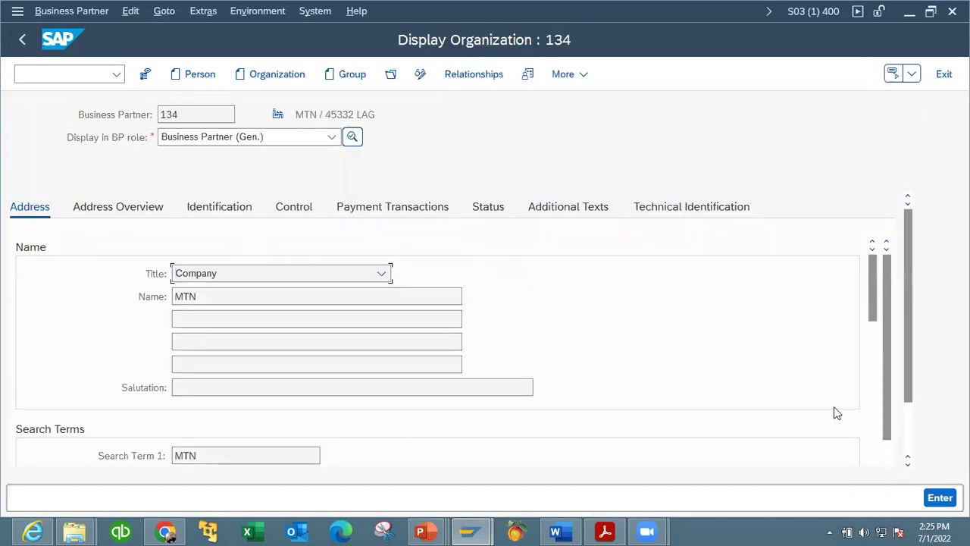
drag(876, 313, 868, 433)
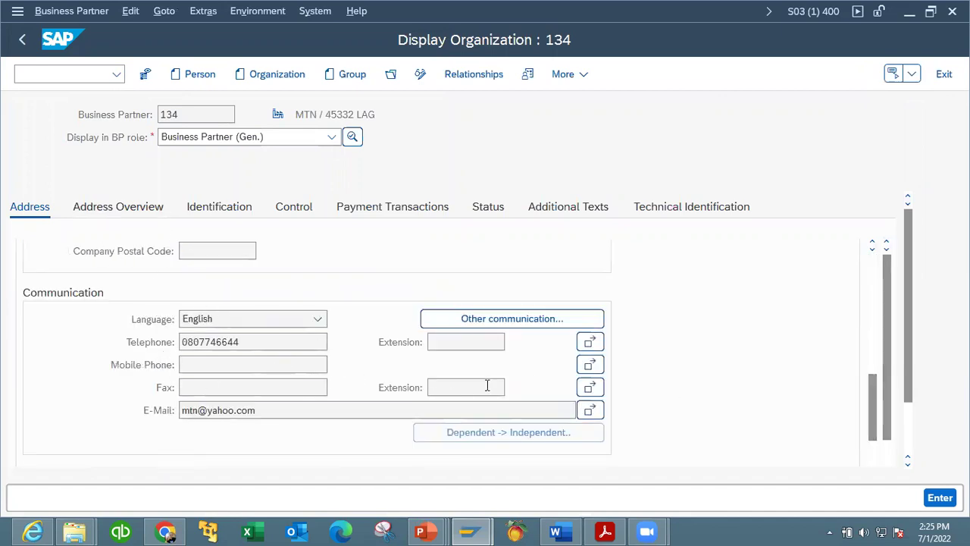
drag(867, 416, 869, 281)
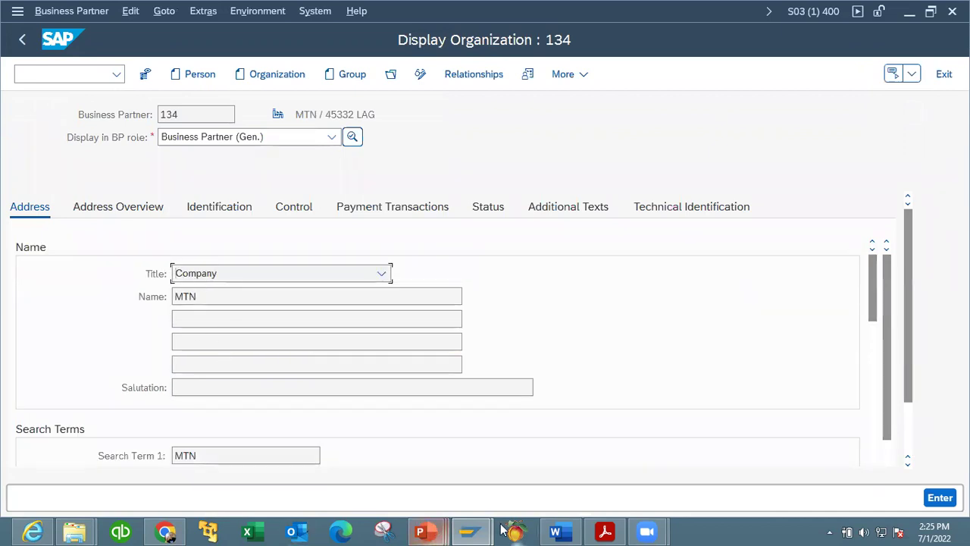
- Switch to the WRICEF DOC presentation in PowerPoint
click(423, 524)
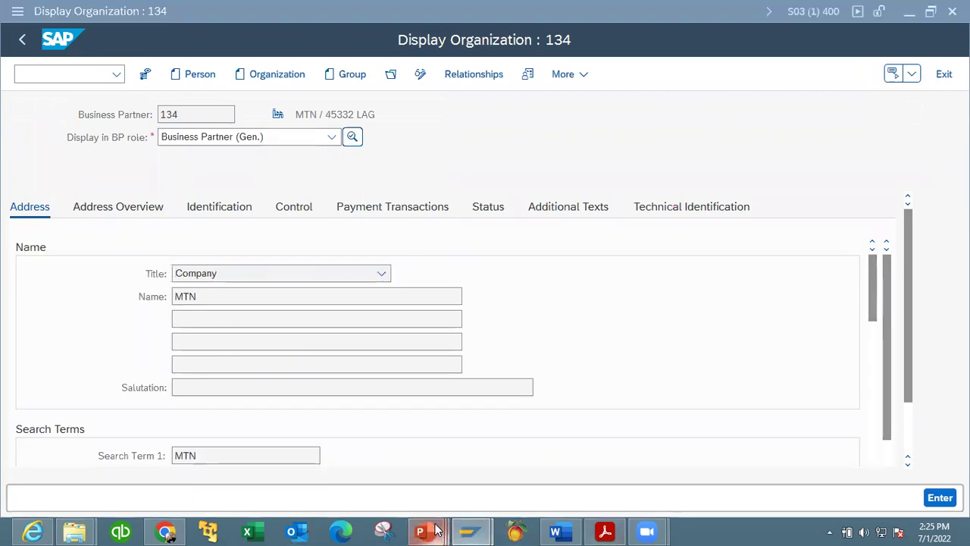
click(264, 473)
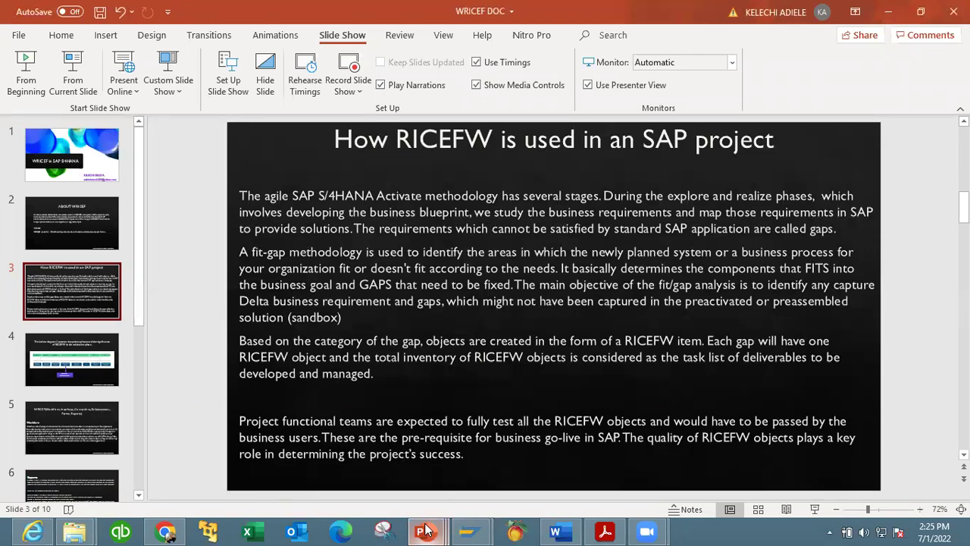
- Switch to the SAP MIGRATION COCKPIT presentation in PowerPoint
mouse_move(426, 530)
click(455, 471)
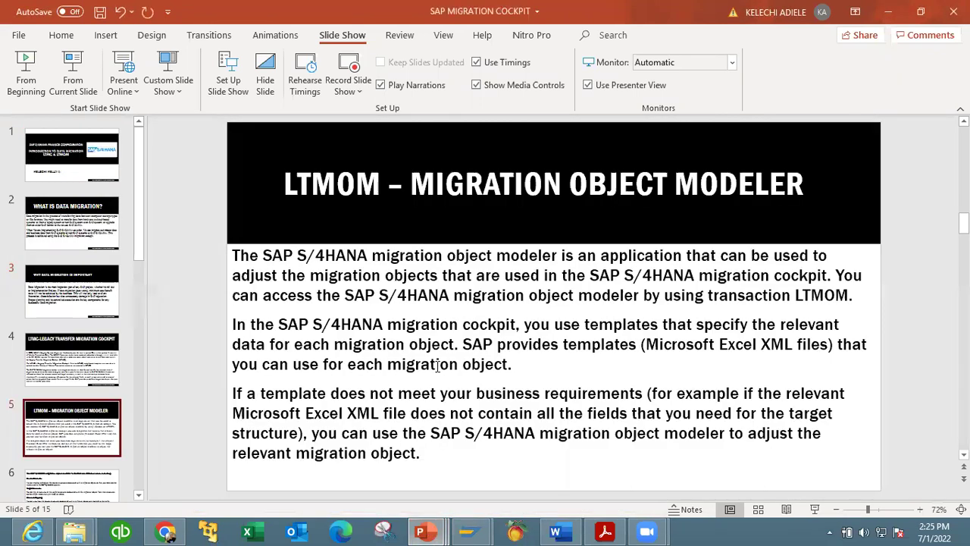
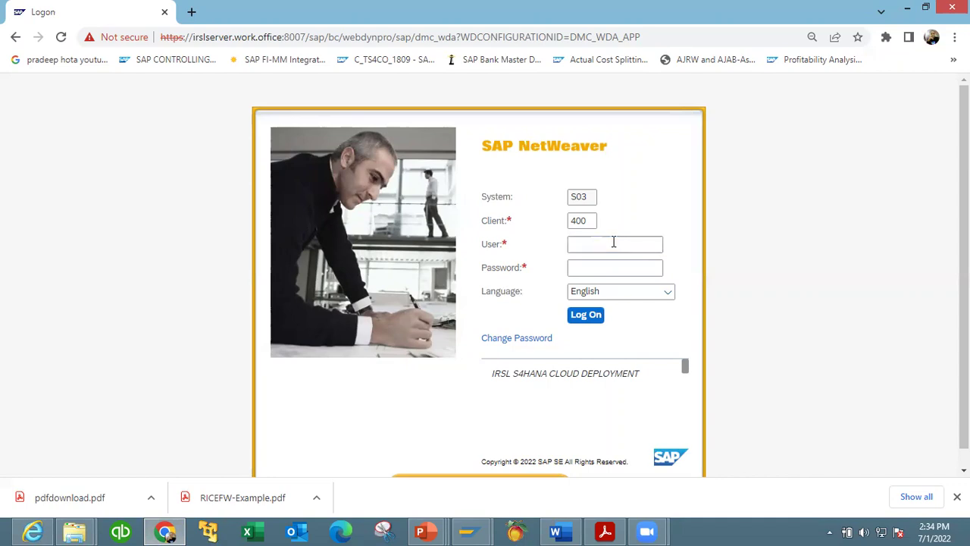
- Create a migration project named FI- IRSL that transfers data from file, with mass transfer ID X02
click(471, 371)
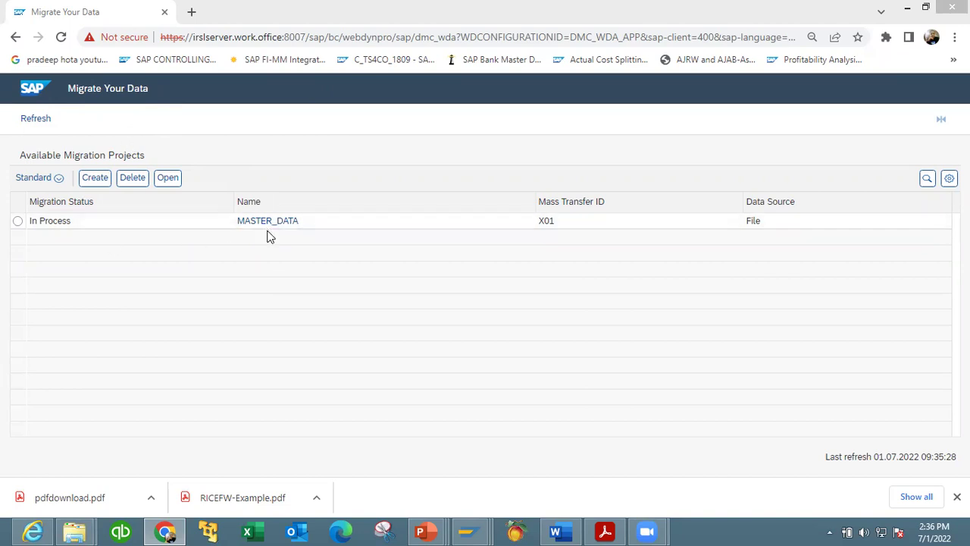
click(95, 179)
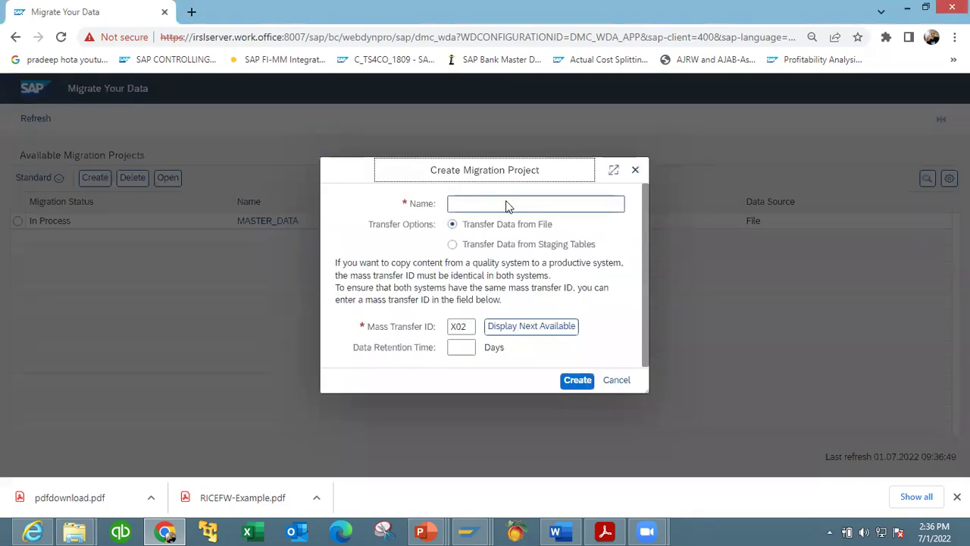
click(507, 206)
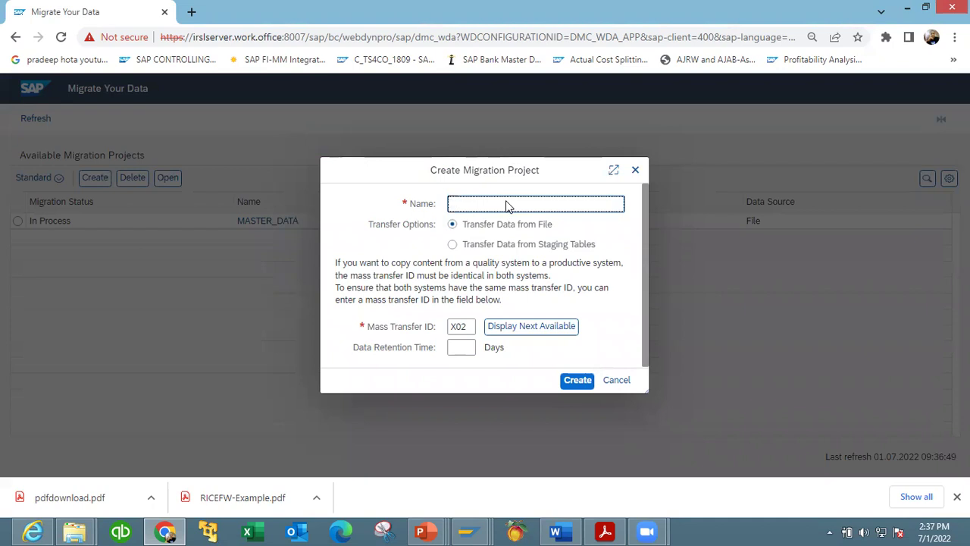
text(FI- IRSL)
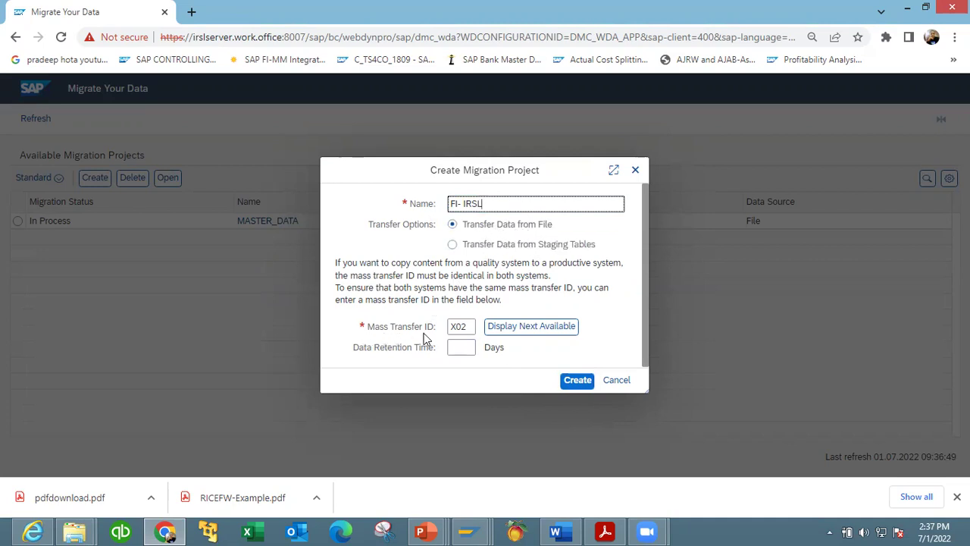
click(575, 383)
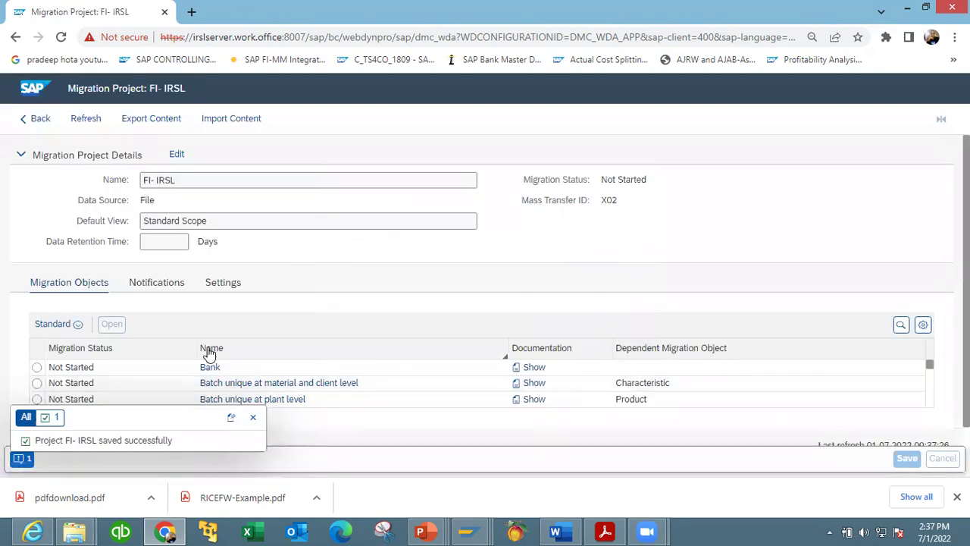
click(254, 419)
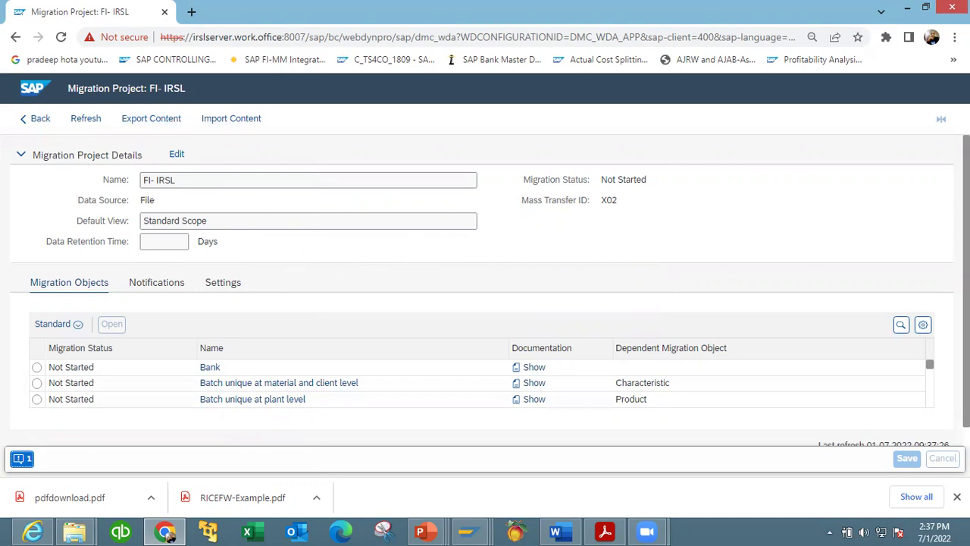
scroll(667, 297, down, 1)
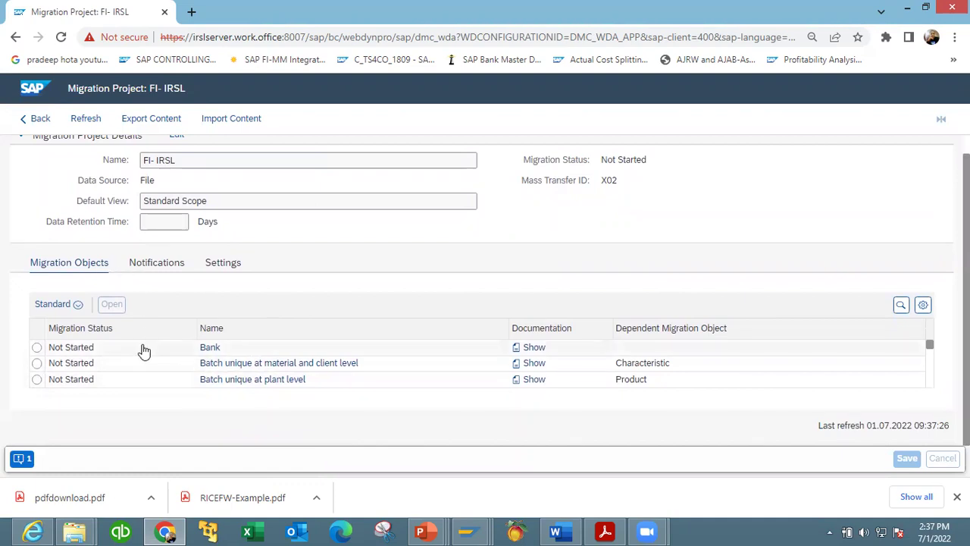
click(79, 305)
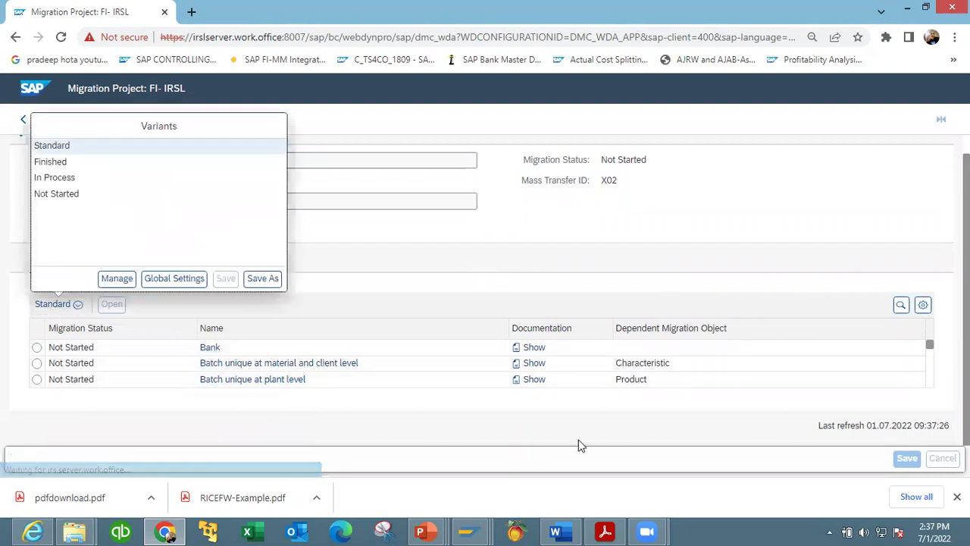
click(336, 266)
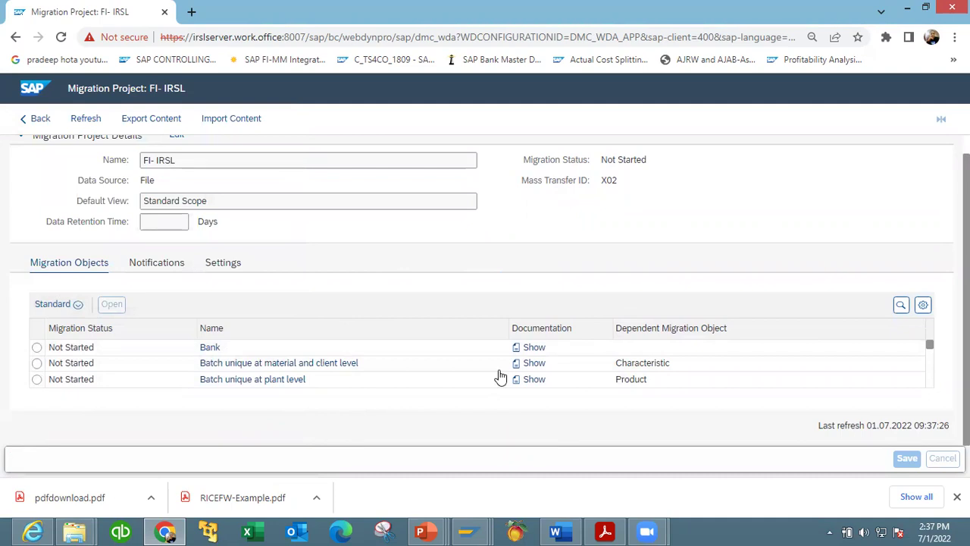
- Open the FI - G/L account migration object and confirm copying it to the migration project
scroll(932, 386, down, 3)
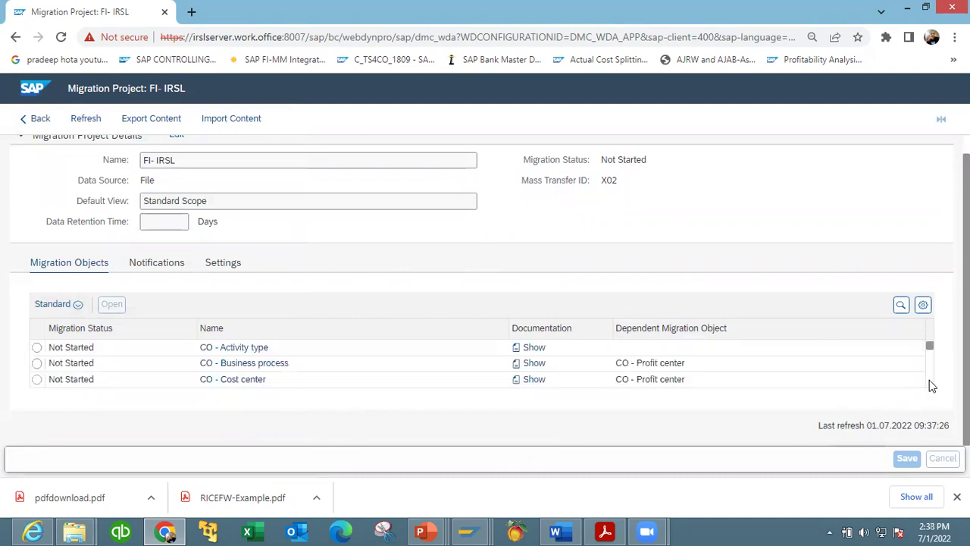
scroll(932, 386, down, 3)
scroll(929, 379, down, 12)
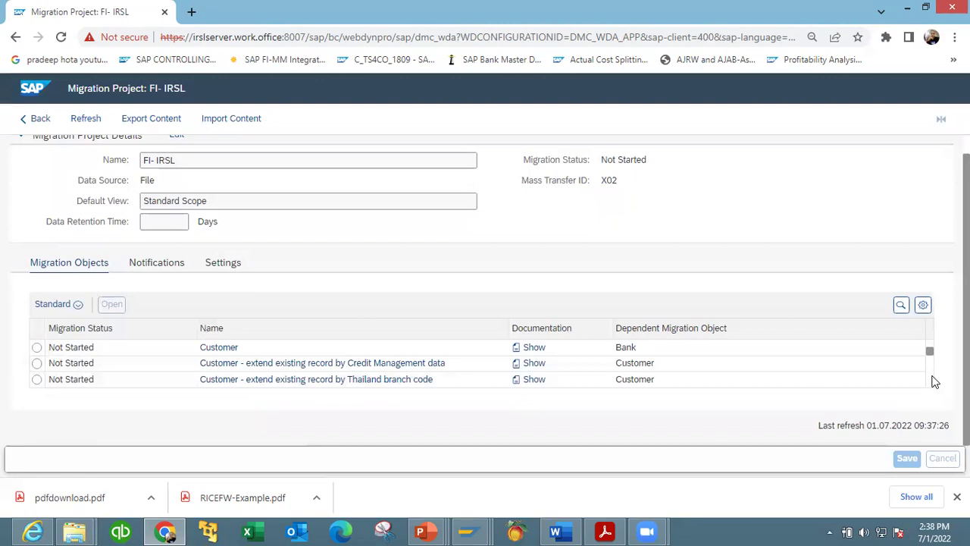
scroll(933, 381, down, 3)
scroll(934, 381, down, 12)
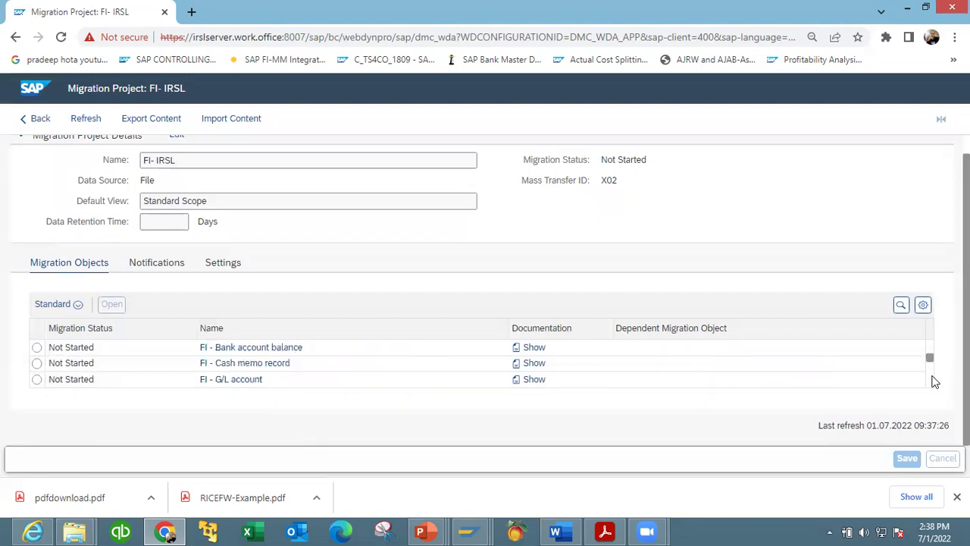
click(239, 381)
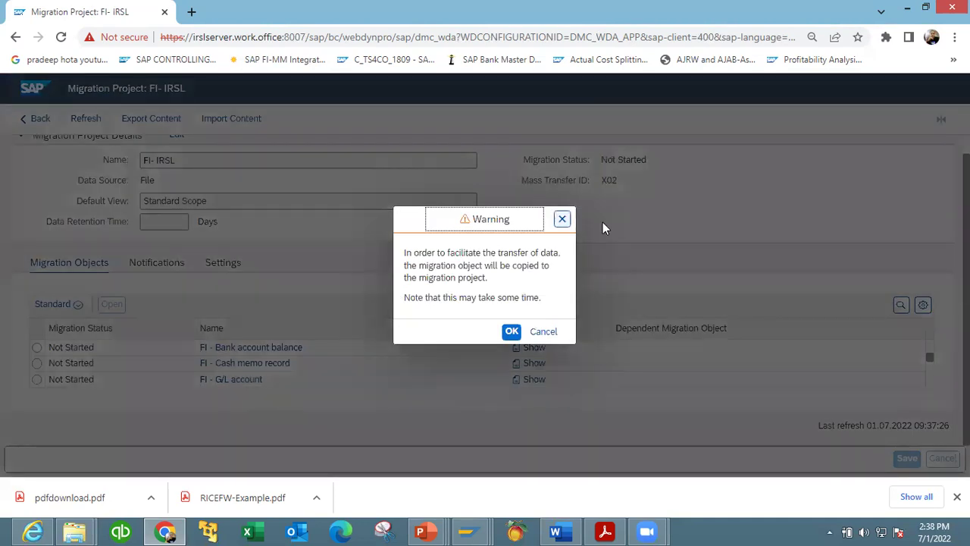
click(512, 332)
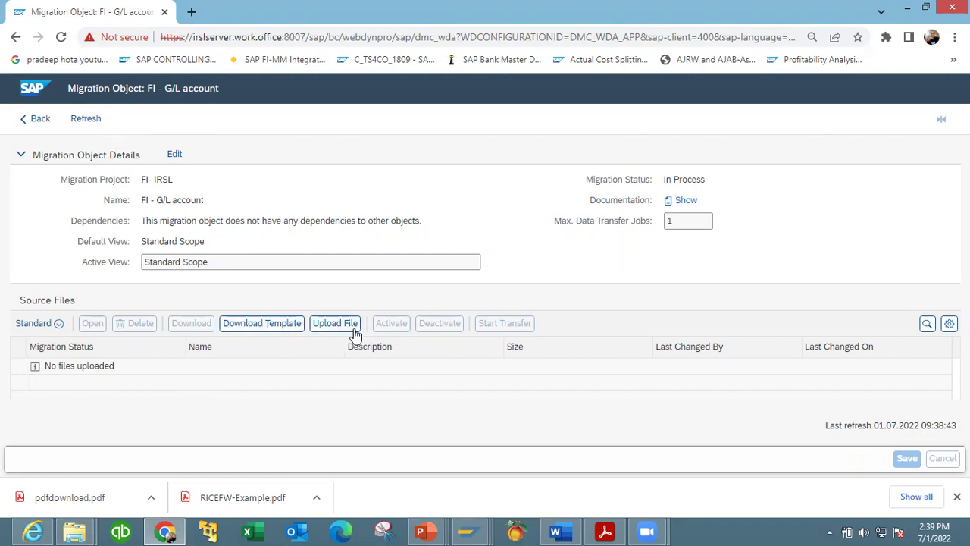
- Download the FI - G/L account template, view the XML file in Notepad and close it
click(285, 330)
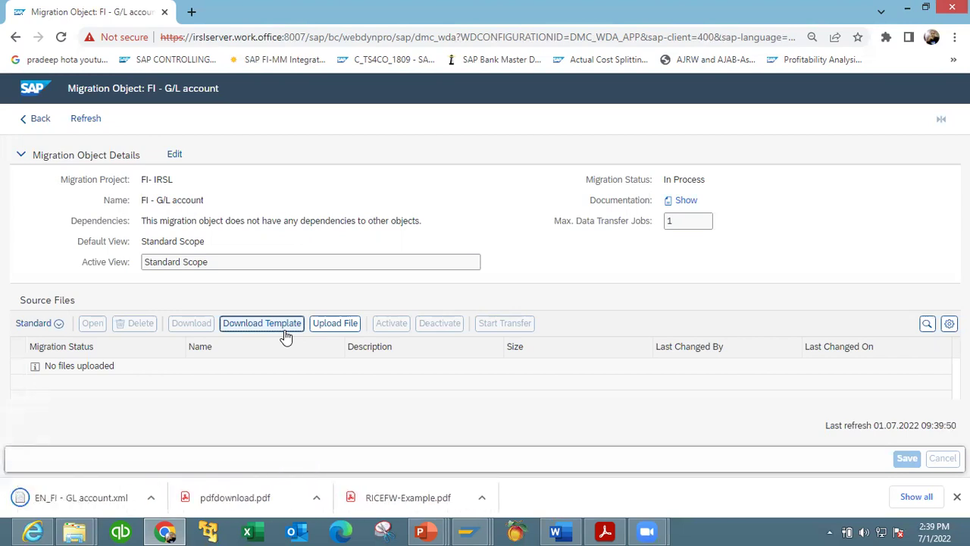
click(151, 497)
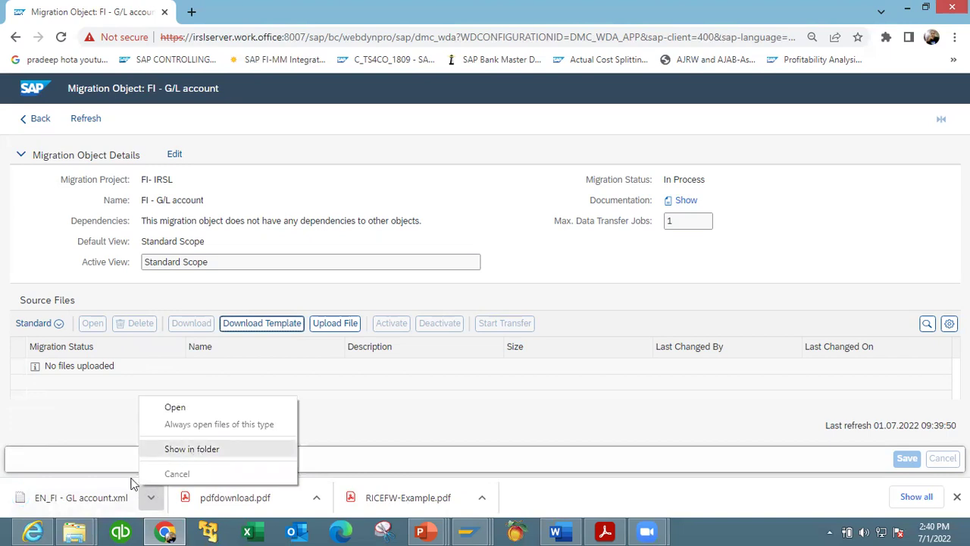
click(101, 500)
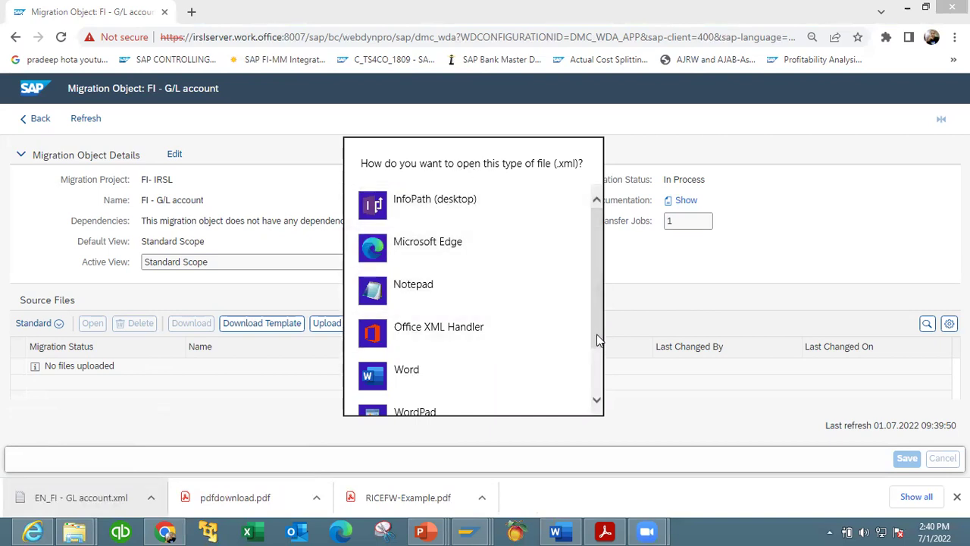
click(597, 401)
mouse_move(596, 396)
mouse_down()
mouse_move(593, 286)
mouse_move(595, 395)
mouse_up()
scroll(400, 391, up, 2)
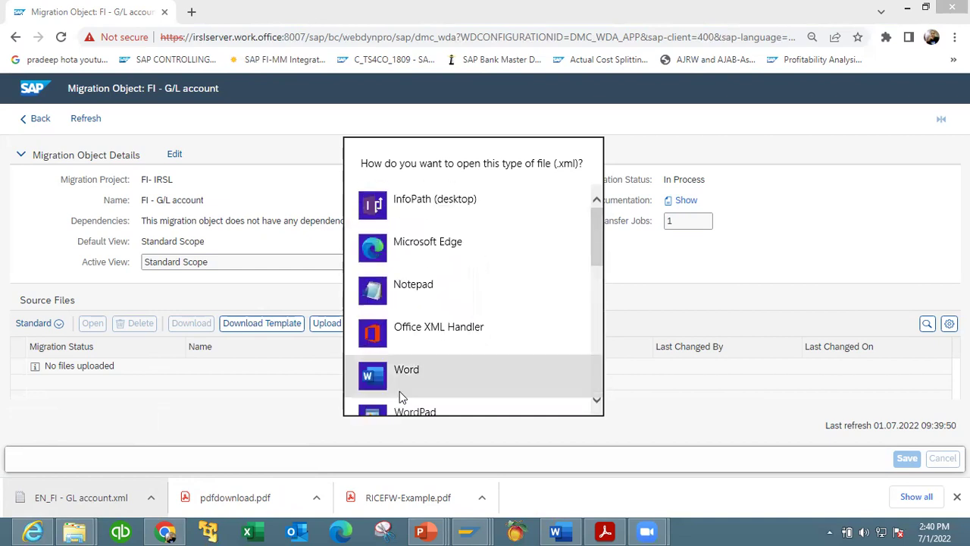
mouse_move(603, 235)
mouse_down()
mouse_move(593, 379)
mouse_move(592, 225)
mouse_up()
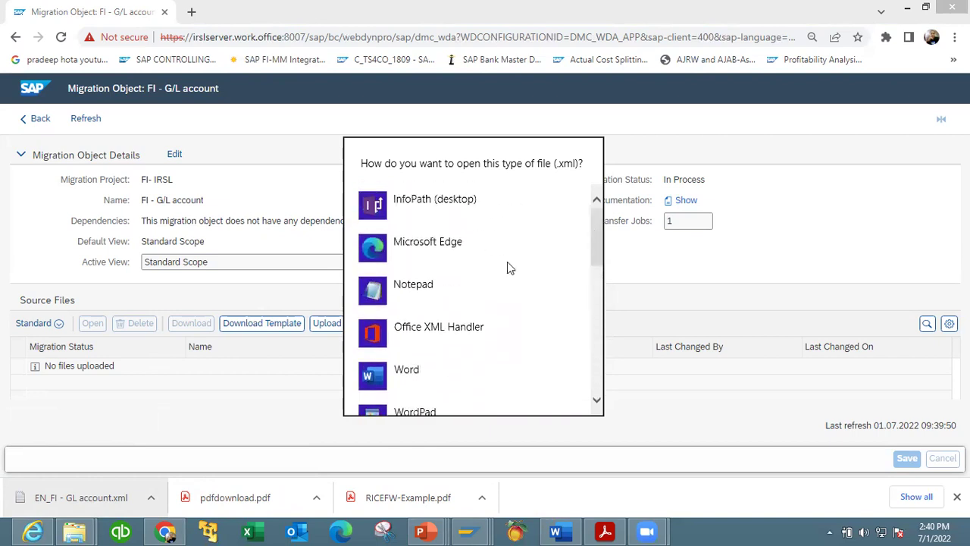
double_click(449, 291)
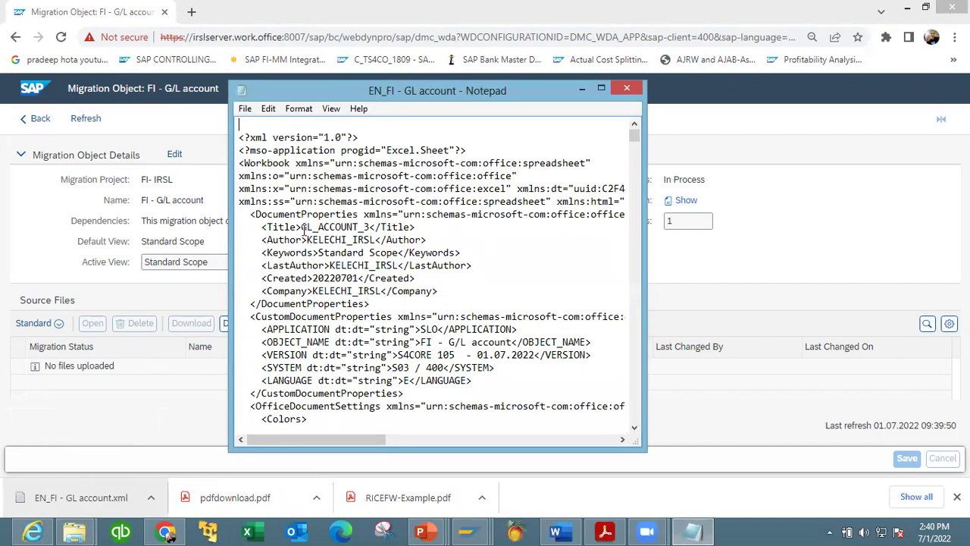
click(627, 88)
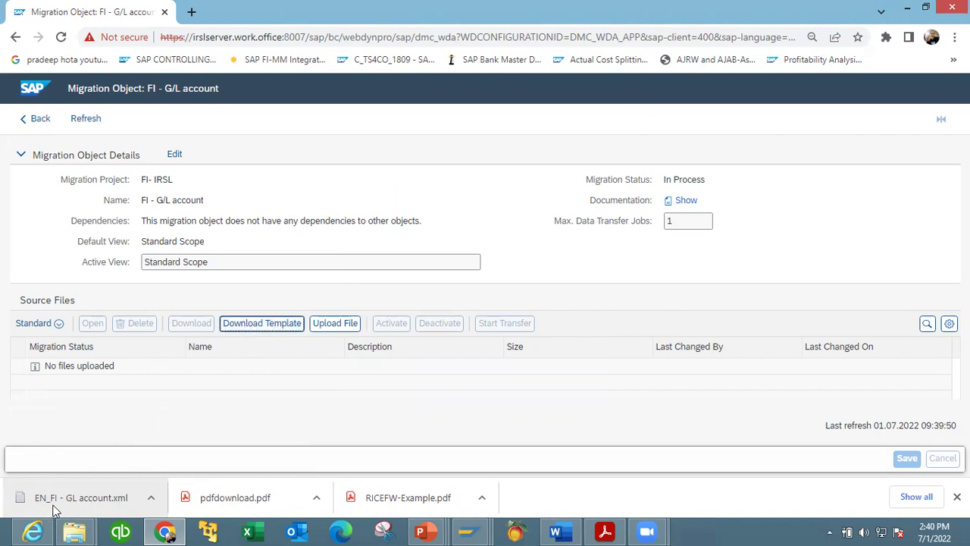
- Download the FI - G/L account template again and open the new XML copy
click(253, 330)
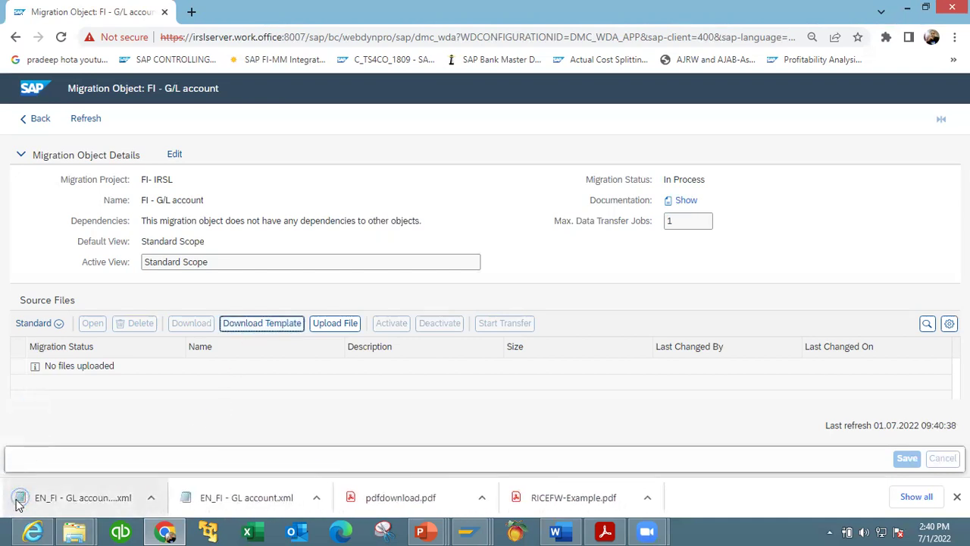
click(151, 497)
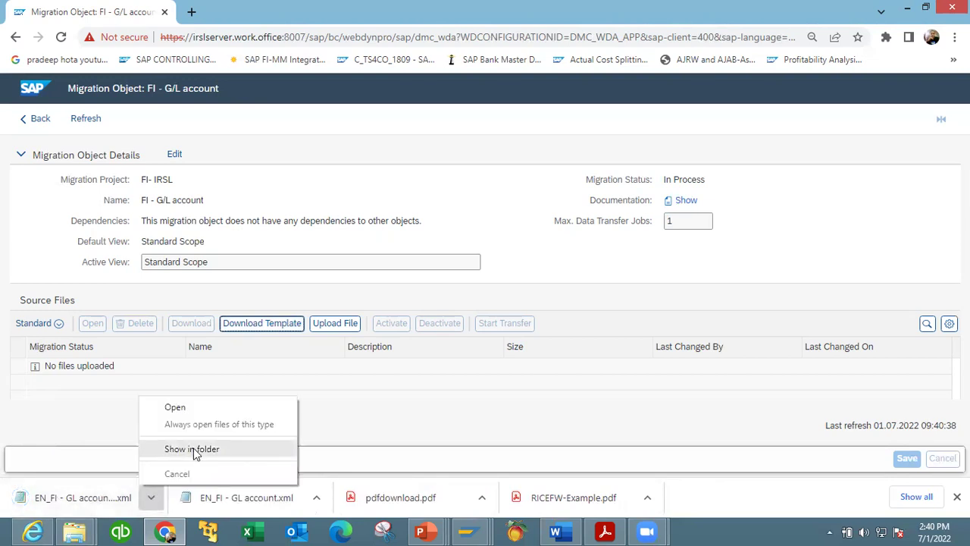
click(108, 508)
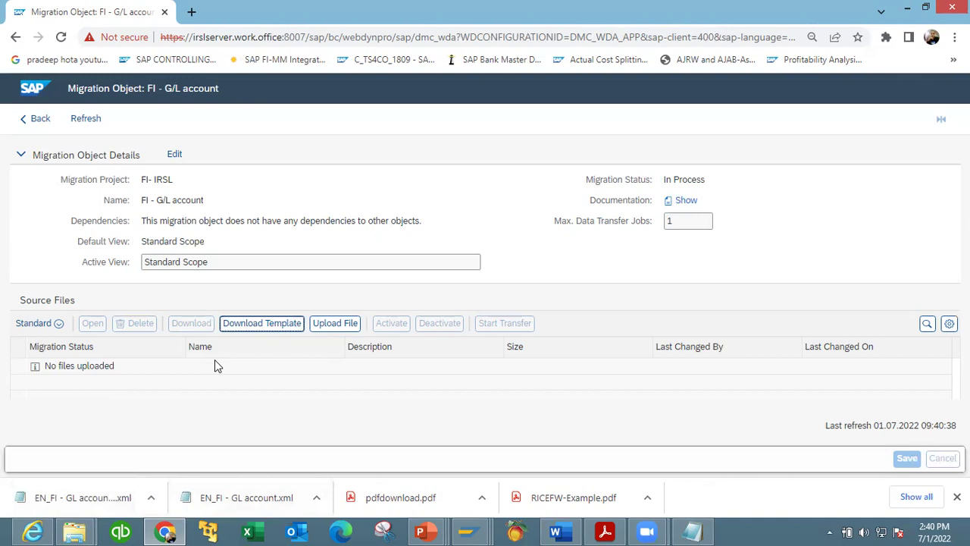
- Read the help on the migration object's documentation, close it and highlight the migration project name
click(679, 200)
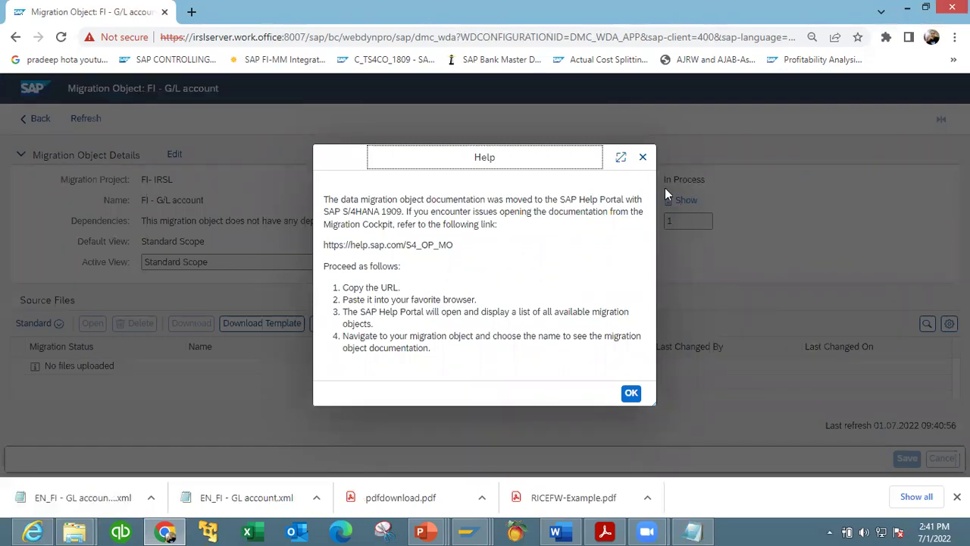
click(643, 158)
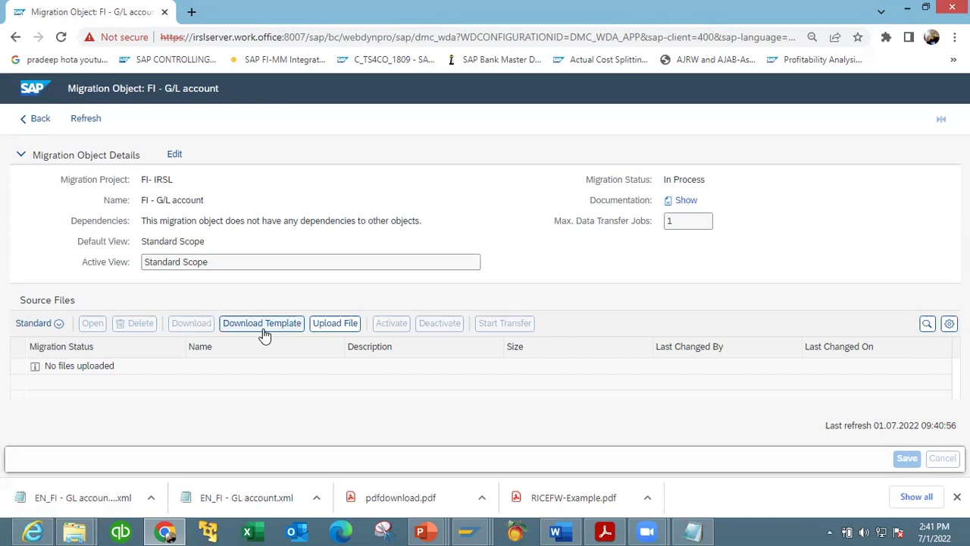
drag(180, 184, 139, 184)
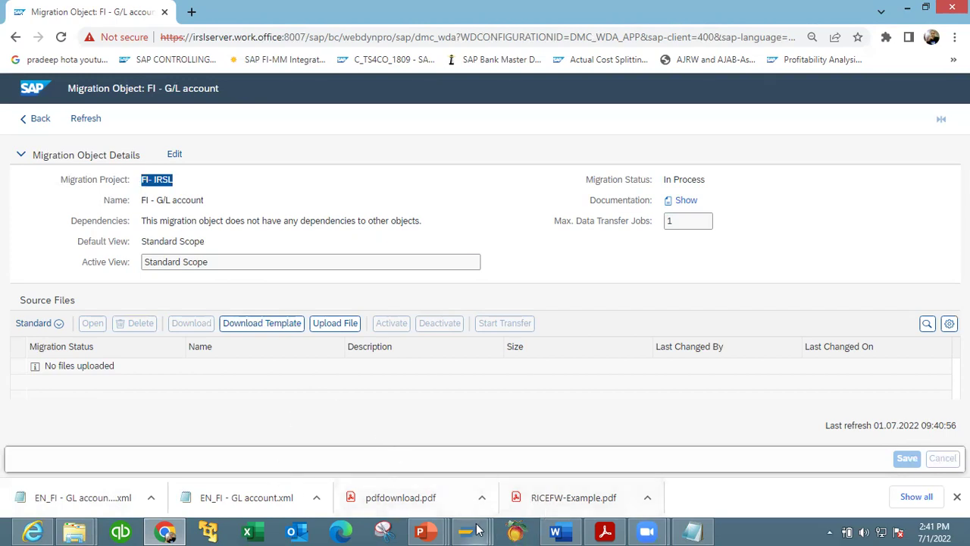
- Switch to SAP GUI, leave the MTN organization's record and open the Migration Object Modeler transaction
mouse_move(477, 531)
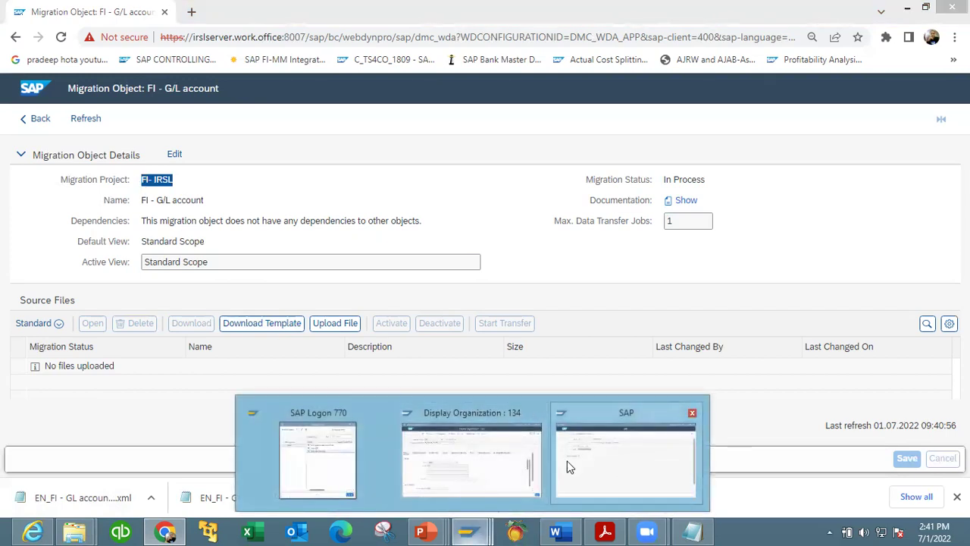
click(474, 457)
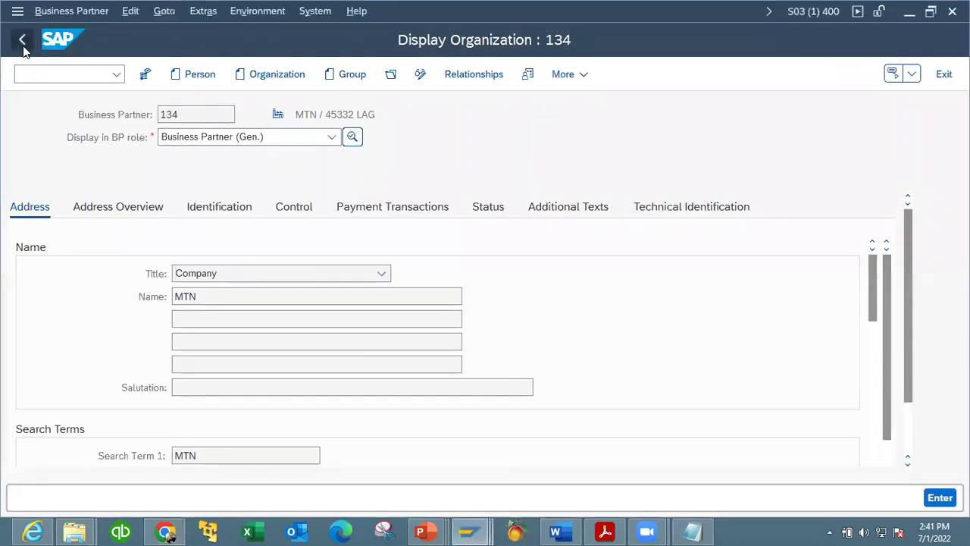
click(23, 42)
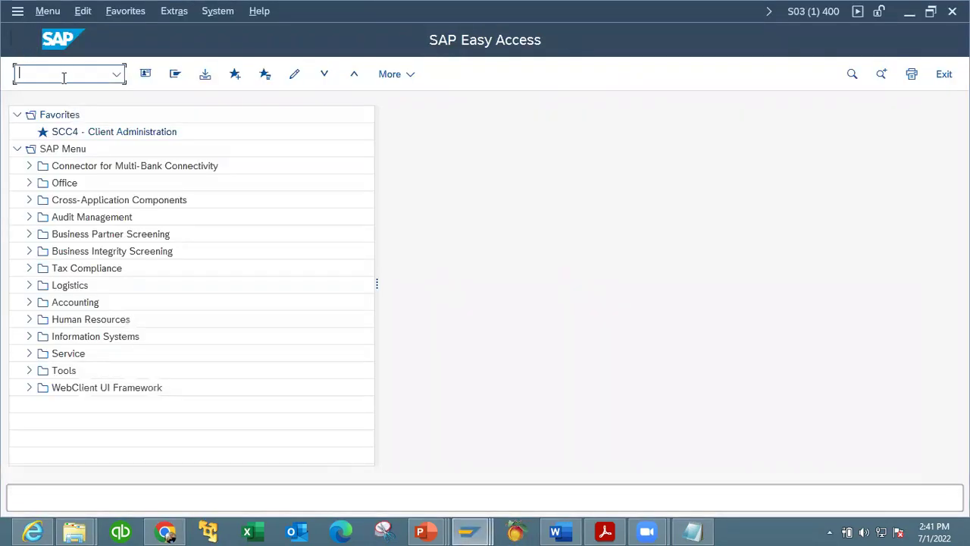
click(118, 76)
text(l)
click(85, 99)
key(Return)
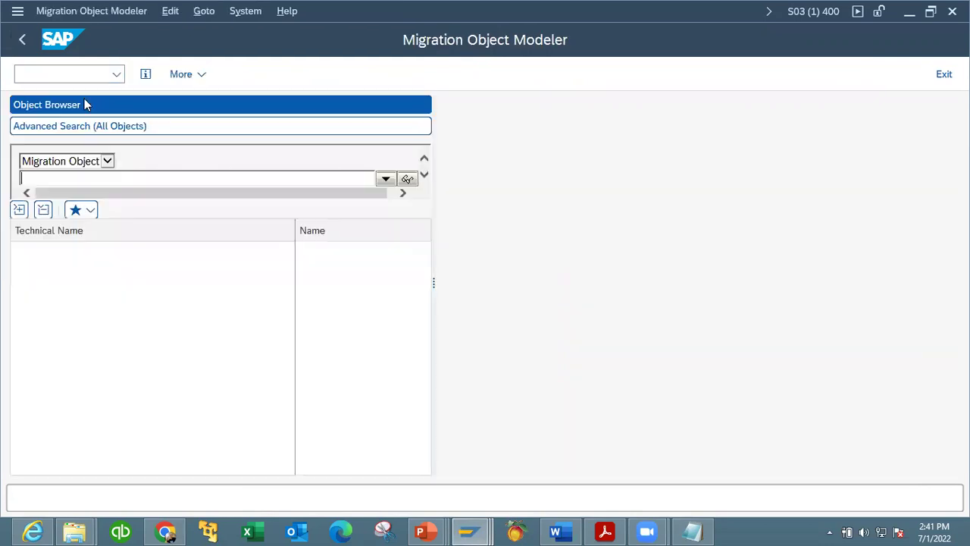
- Search the migration objects for project FI- IRSL and open the FI - G/L account object
click(409, 180)
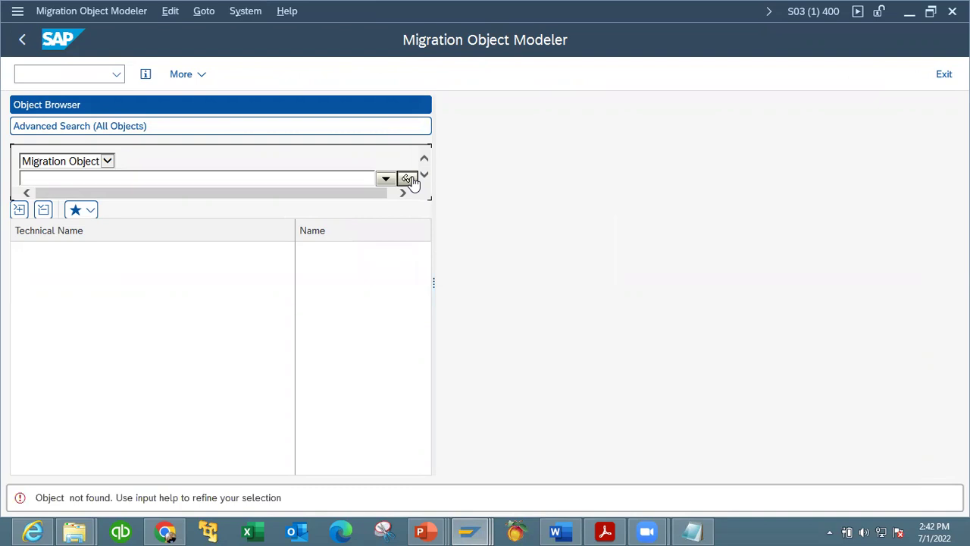
click(386, 179)
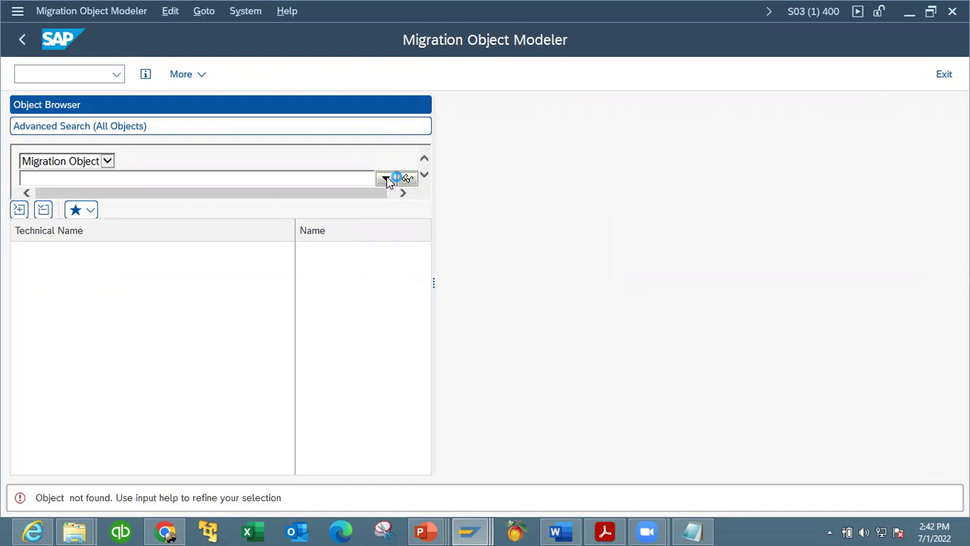
click(210, 103)
text(FI- IRSL)
click(338, 185)
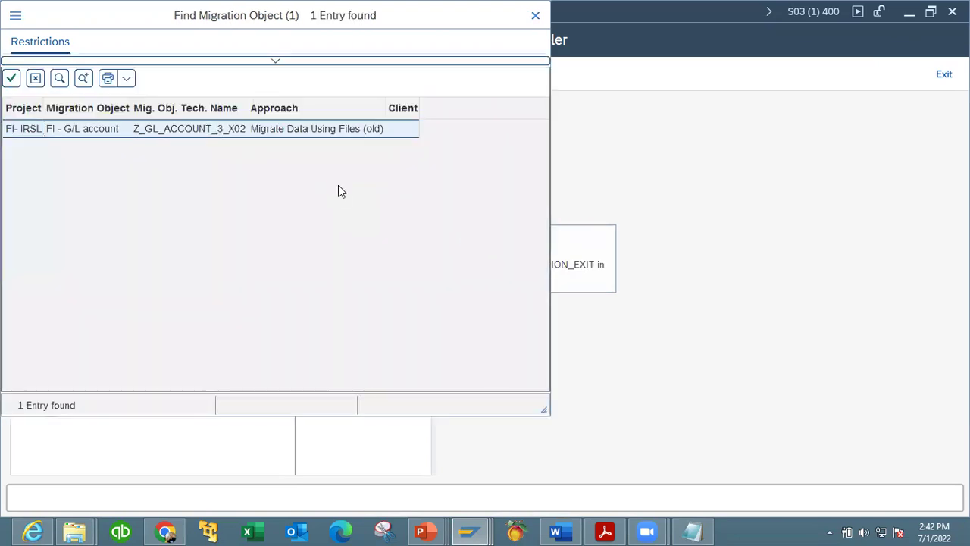
double_click(273, 128)
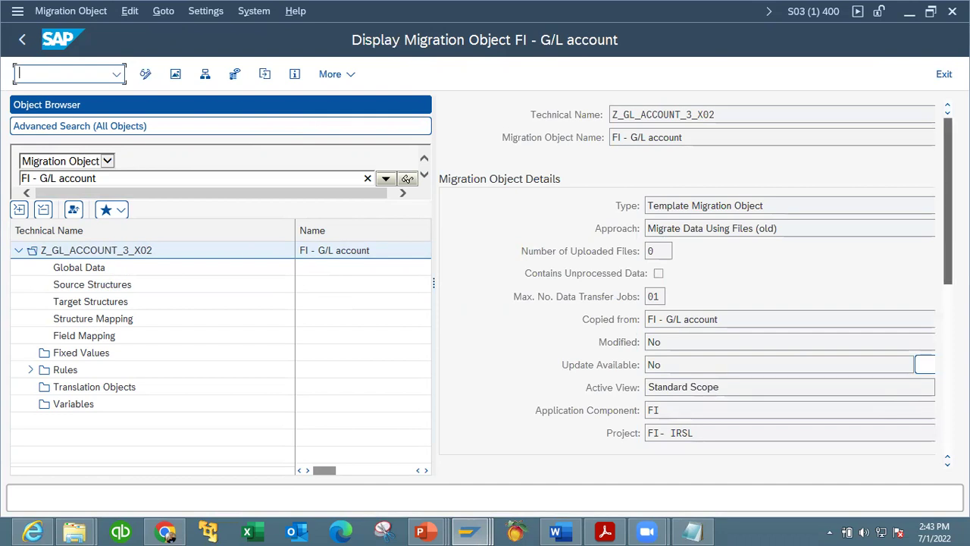
- Review the FI - G/L account object's details, then display its source structures and the General Data fields
scroll(695, 281, down, 3)
scroll(695, 281, up, 2)
scroll(696, 280, up, 1)
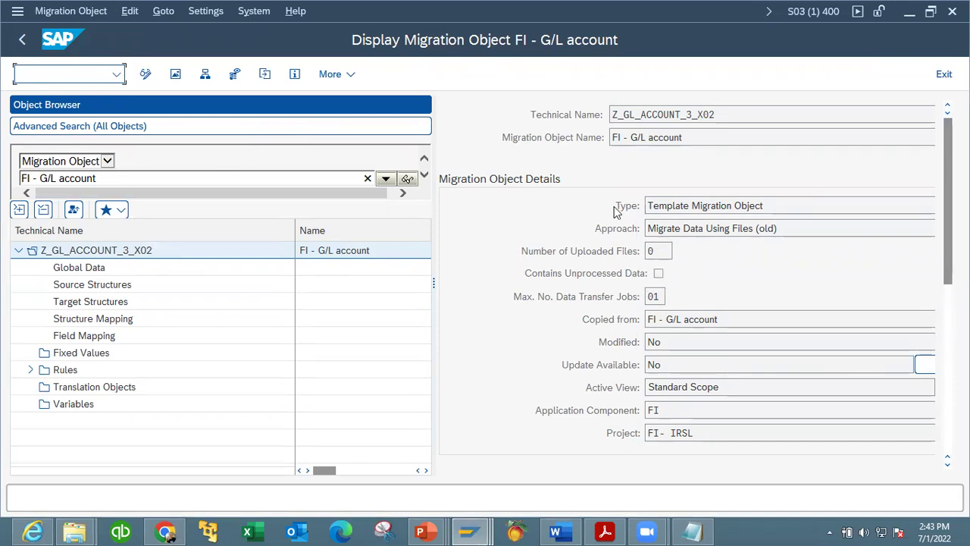
click(105, 285)
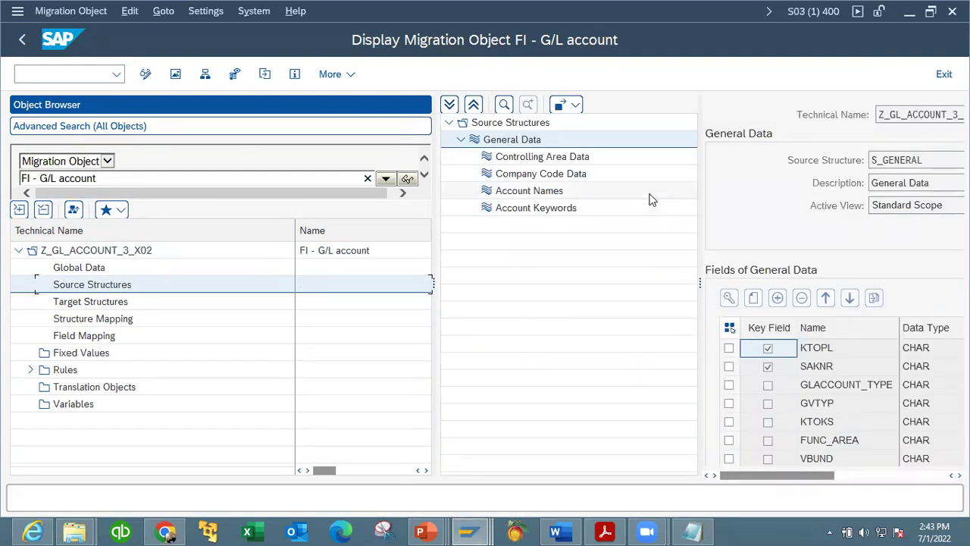
click(889, 478)
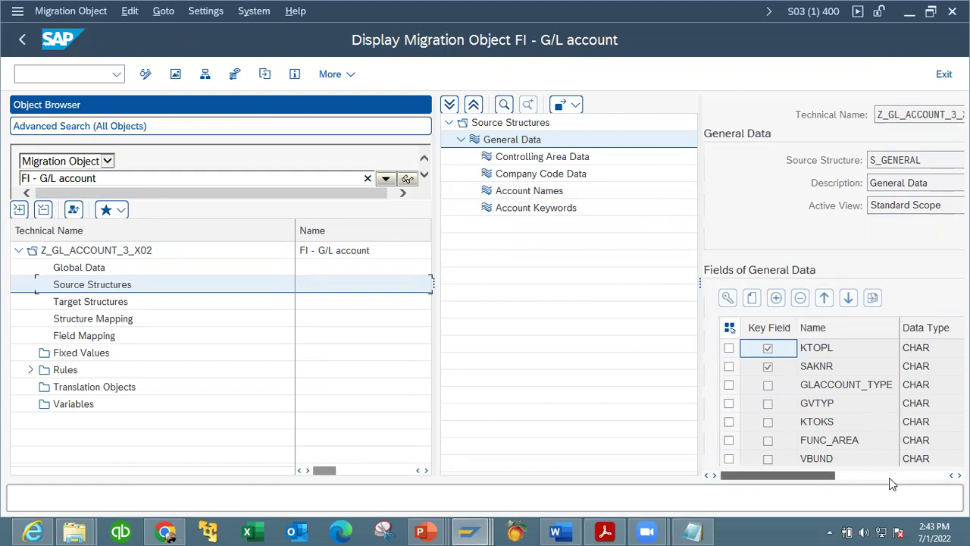
click(892, 477)
drag(892, 477, 807, 497)
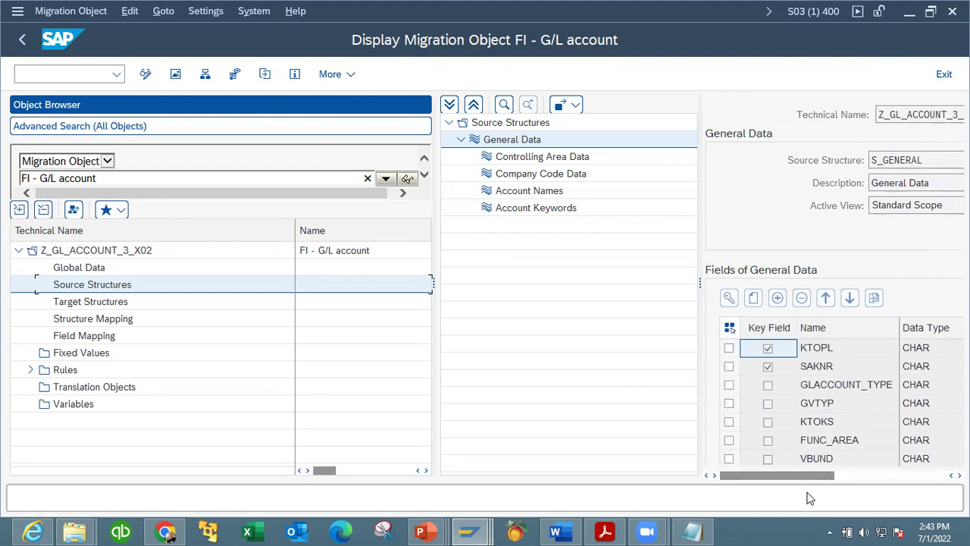
- Switch to the SAP MIGRATION COCKPIT presentation in PowerPoint and show the closing slide, THANK YOU FOR WATCHING
mouse_move(428, 532)
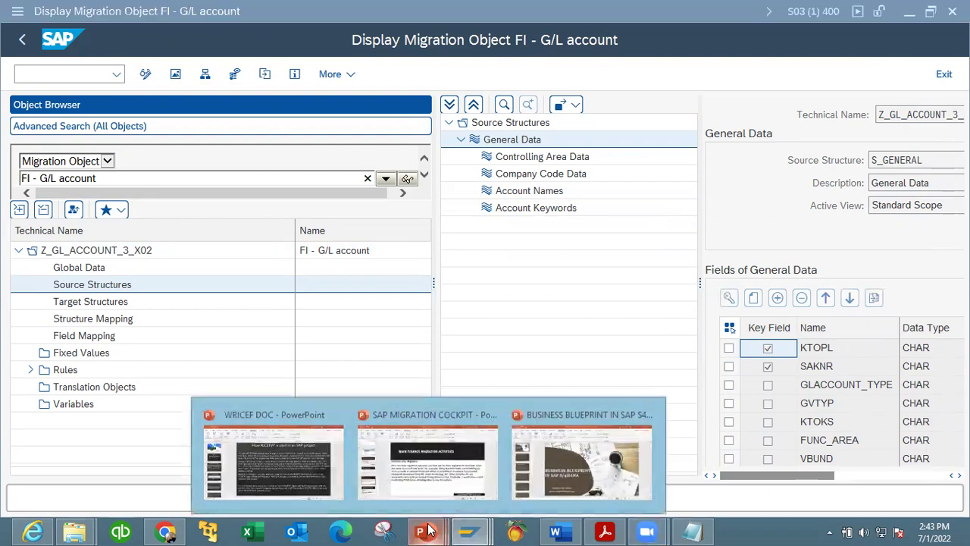
click(448, 491)
scroll(106, 454, down, 2)
click(110, 464)
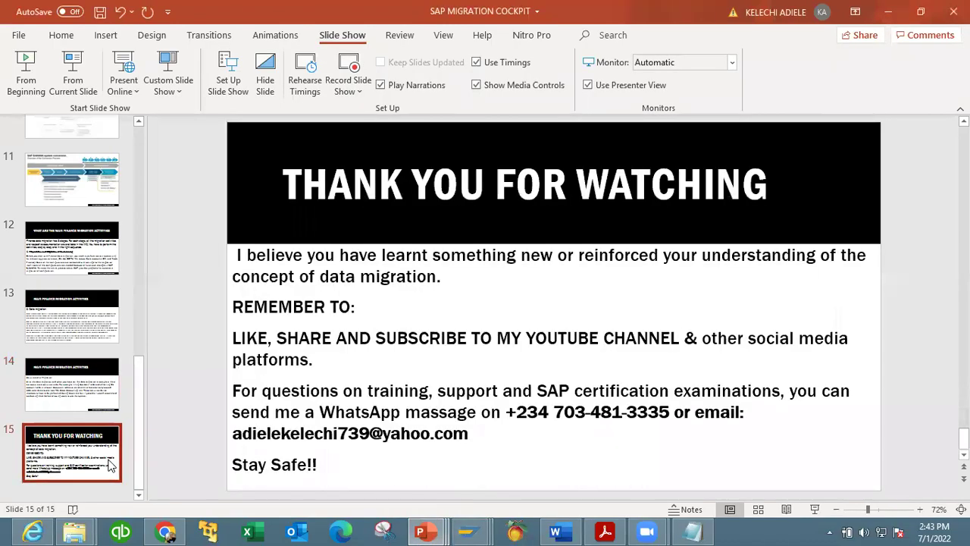